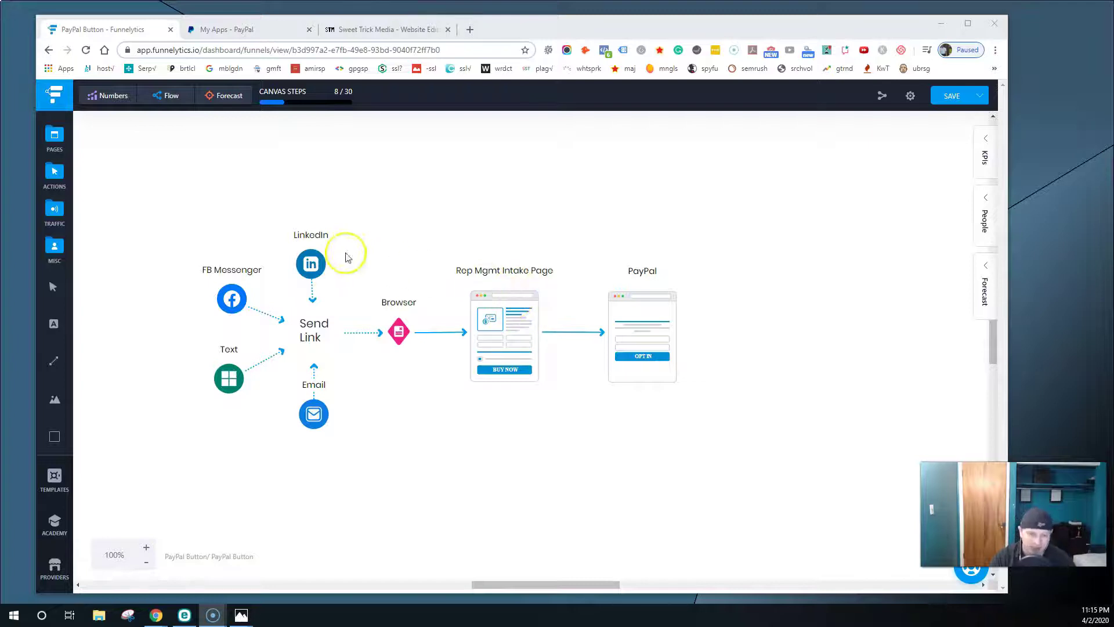
Switch to the incognito browser window and load paypal.me in a new tab
{"action": "mouse_move", "coordinate": [313, 311]}
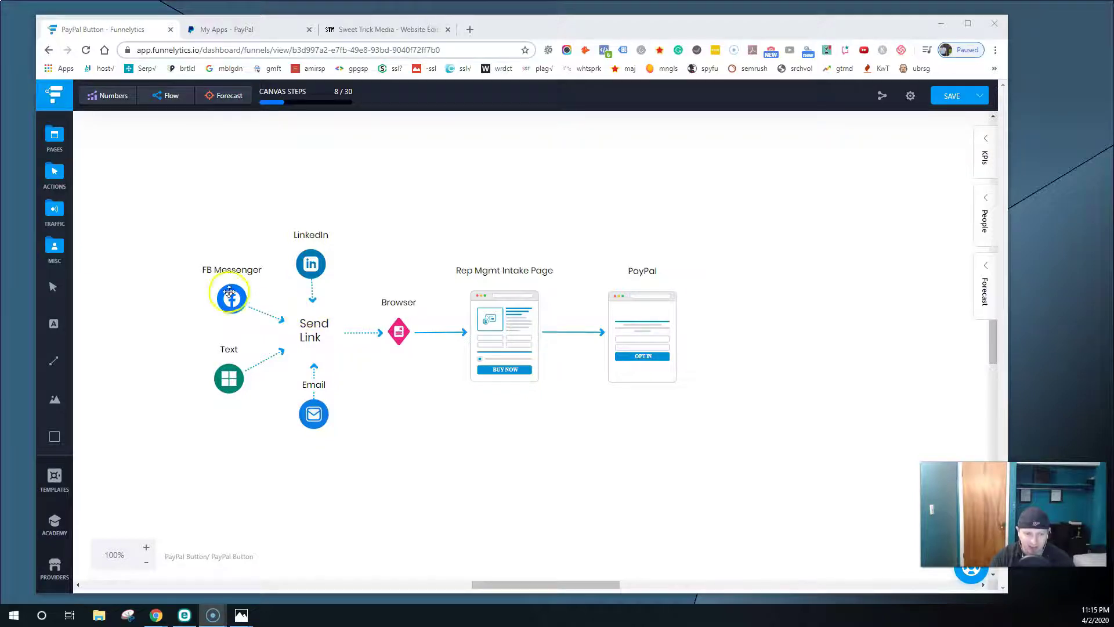
{"action": "mouse_move", "coordinate": [267, 314]}
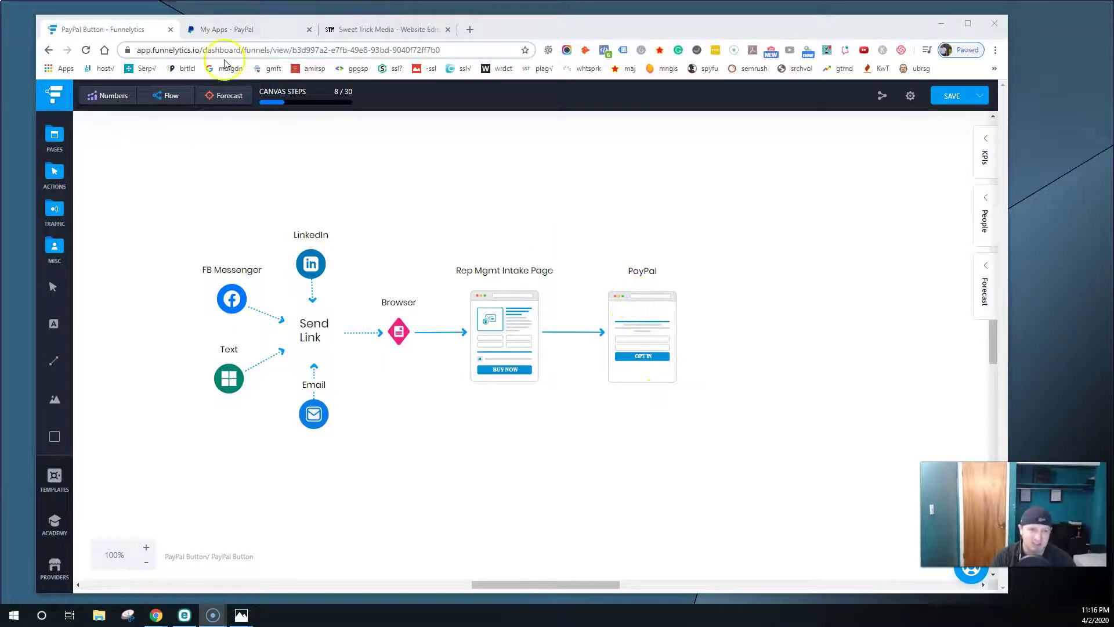
{"action": "left_click", "coordinate": [156, 615]}
{"action": "left_click_drag", "start_coordinate": [592, 51], "coordinate": [677, 46]}
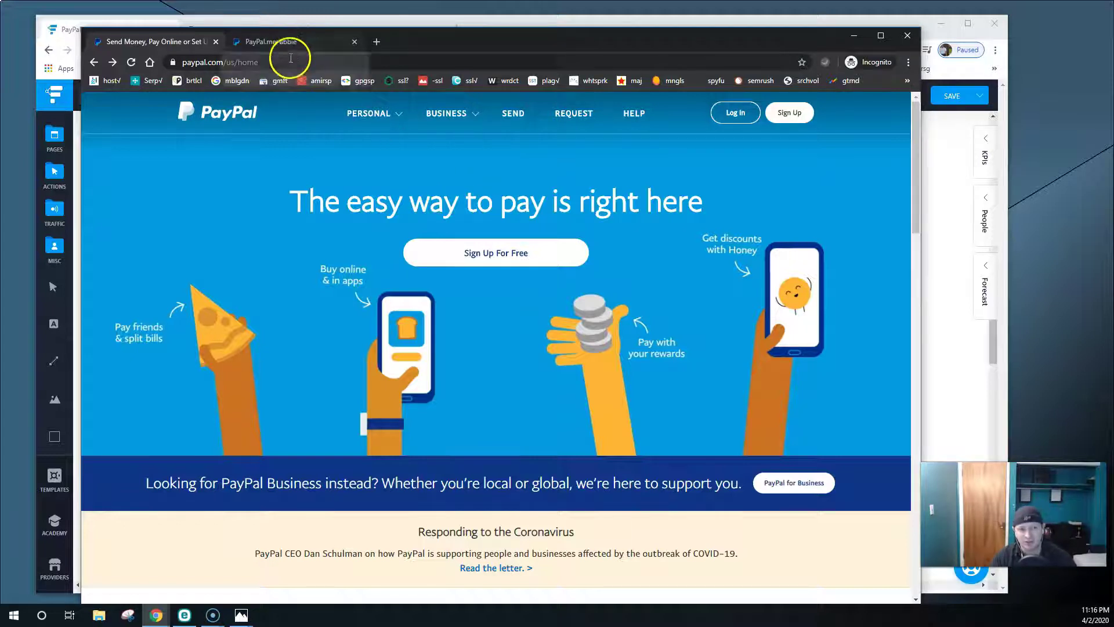
{"action": "left_click", "coordinate": [377, 41]}
{"action": "left_click", "coordinate": [354, 42]}
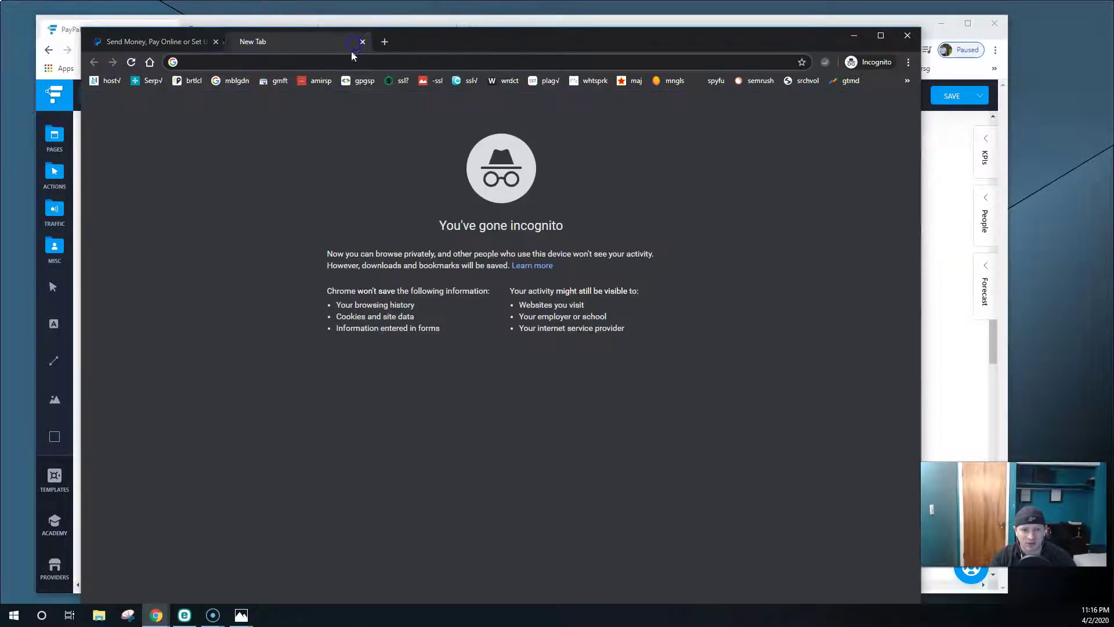
{"action": "type", "text": "paypal.me"}
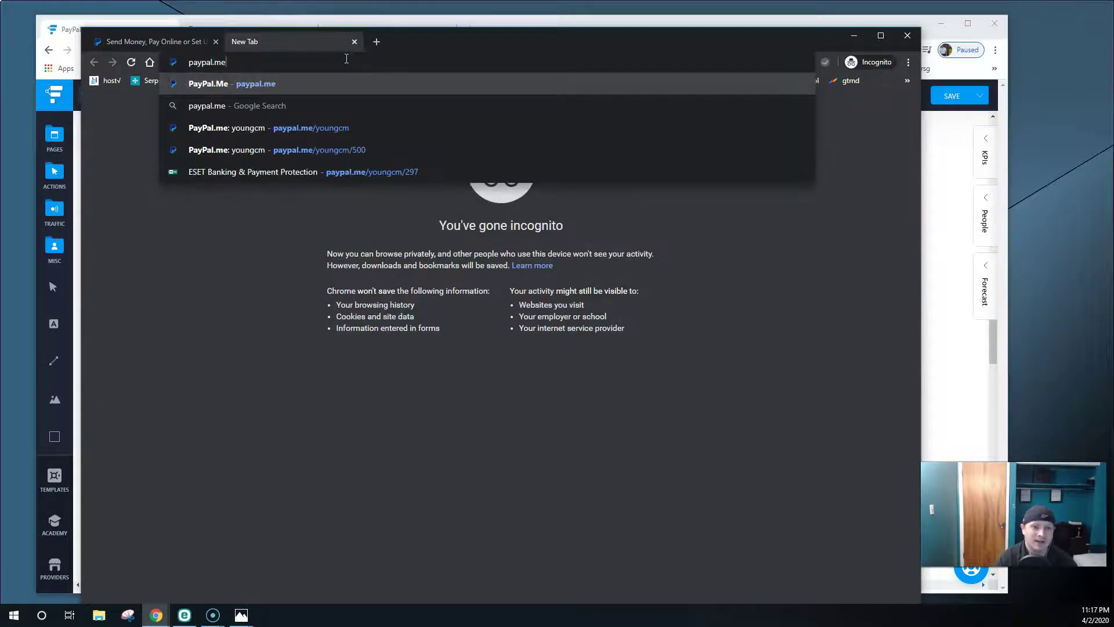
{"action": "key", "text": "Return"}
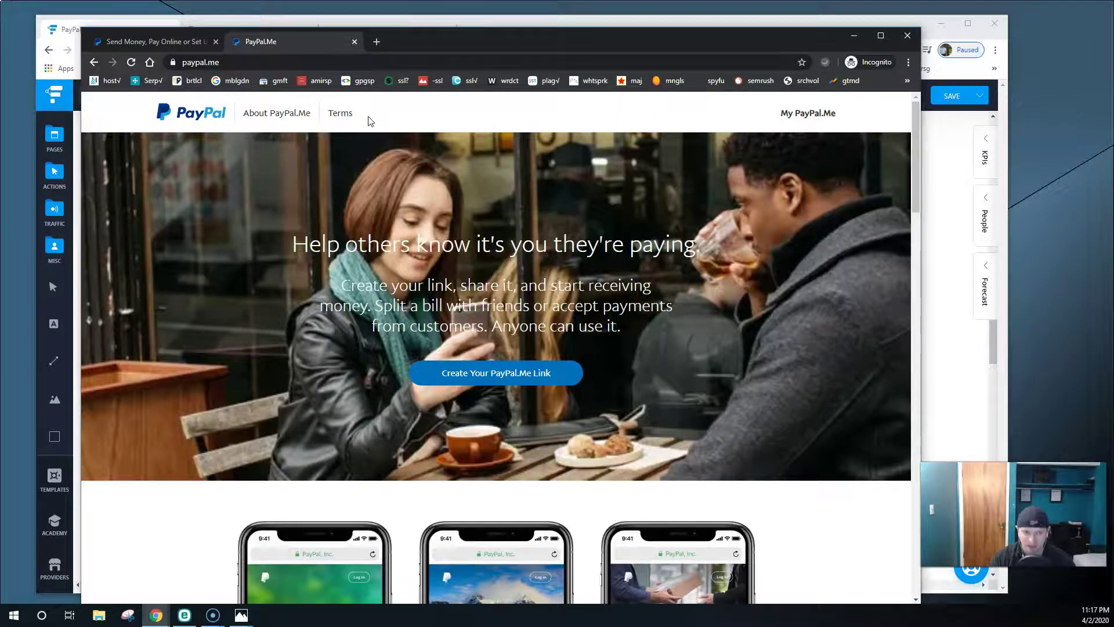
Review how PayPal.Me links work and open a sample person's payment page by adding a first name to the paypal.me address
{"action": "scroll", "coordinate": [492, 273], "scroll_direction": "down", "scroll_amount": 10}
{"action": "scroll", "coordinate": [492, 273], "scroll_direction": "down", "scroll_amount": 5}
{"action": "scroll", "coordinate": [492, 274], "scroll_direction": "up", "scroll_amount": 2}
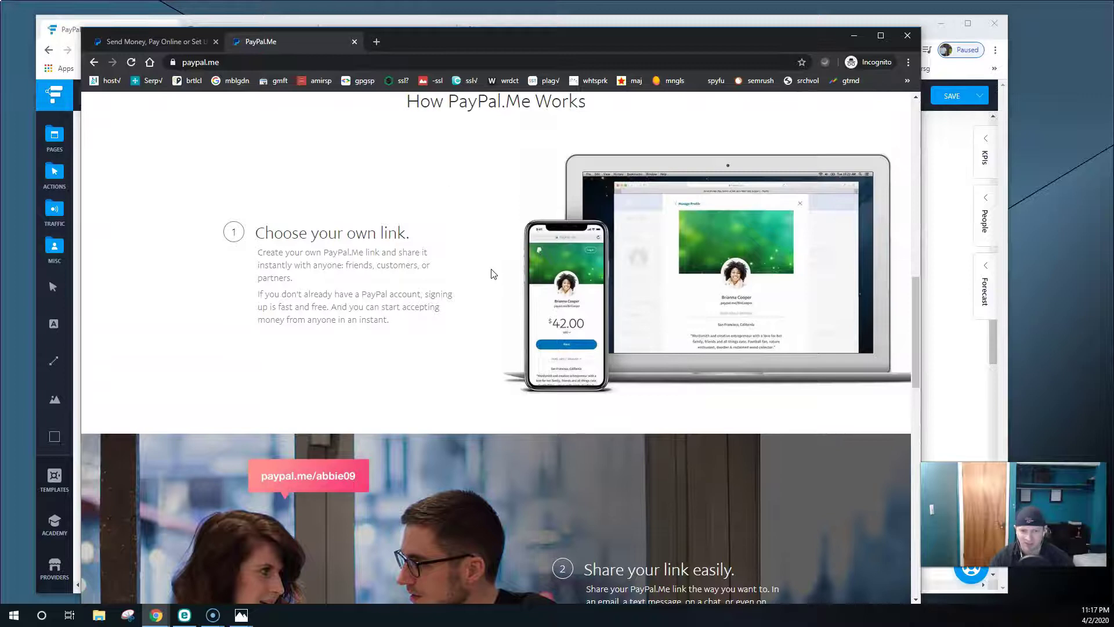
{"action": "scroll", "coordinate": [492, 273], "scroll_direction": "down", "scroll_amount": 1}
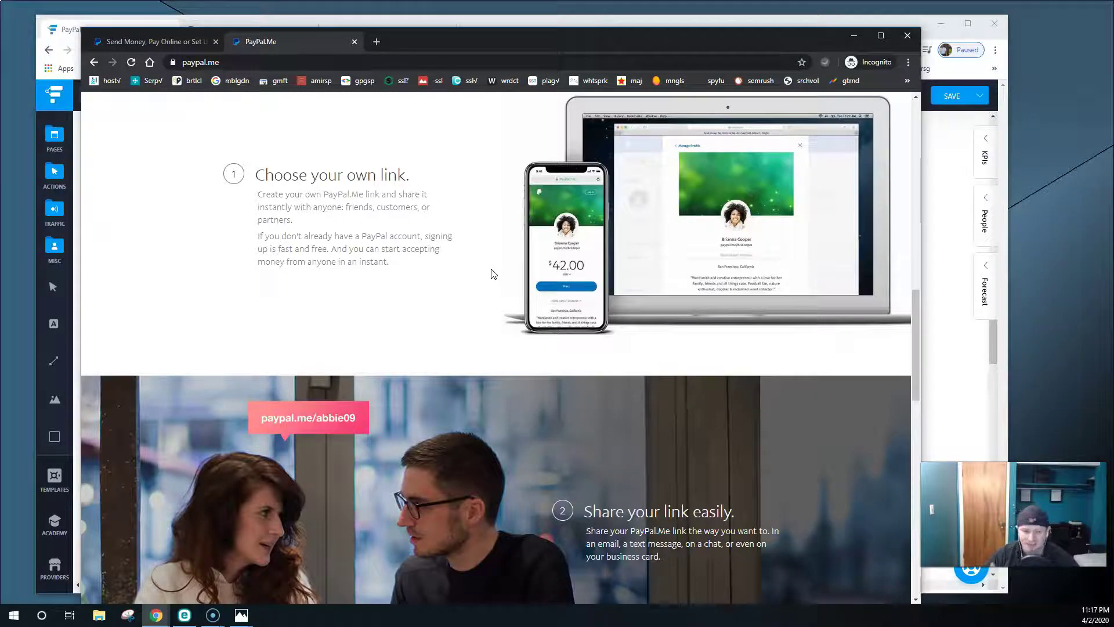
{"action": "left_click", "coordinate": [627, 327]}
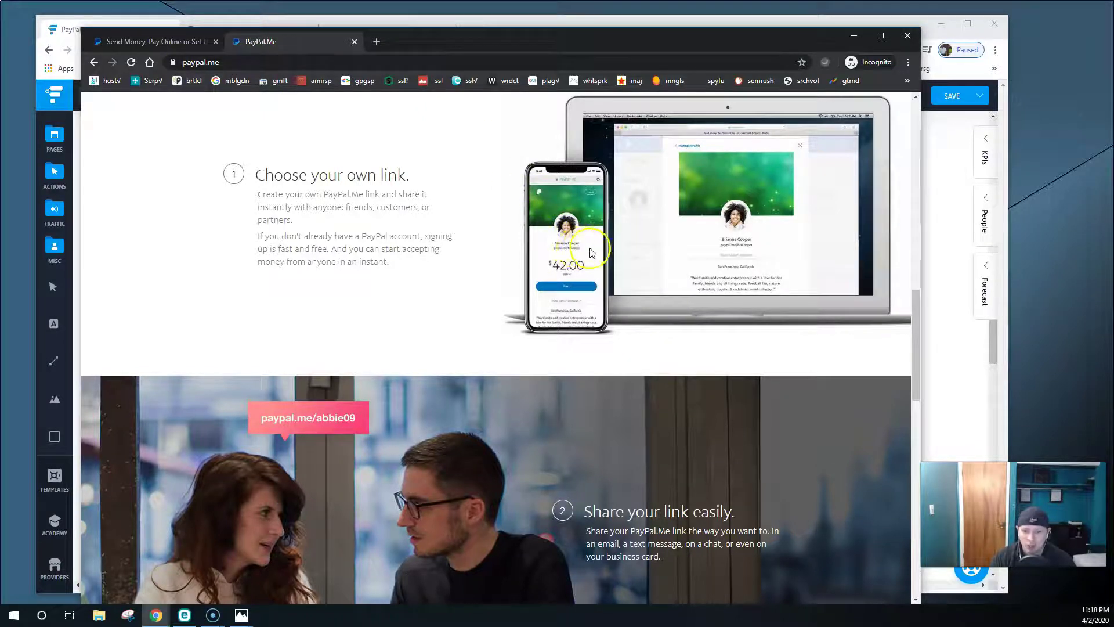
{"action": "left_click", "coordinate": [285, 63]}
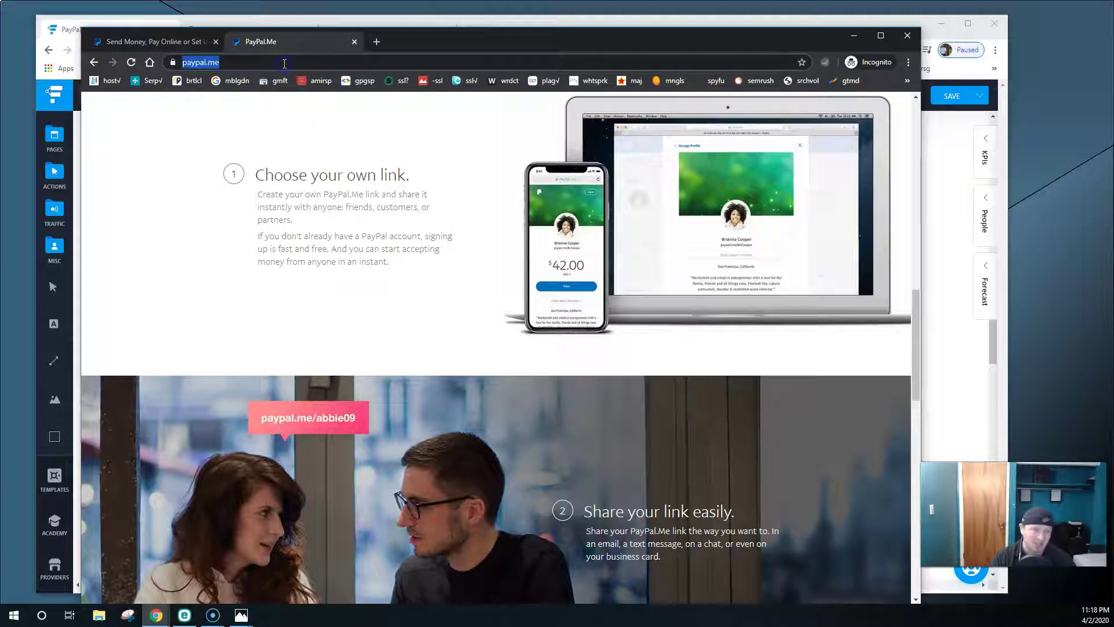
{"action": "left_click", "coordinate": [285, 63]}
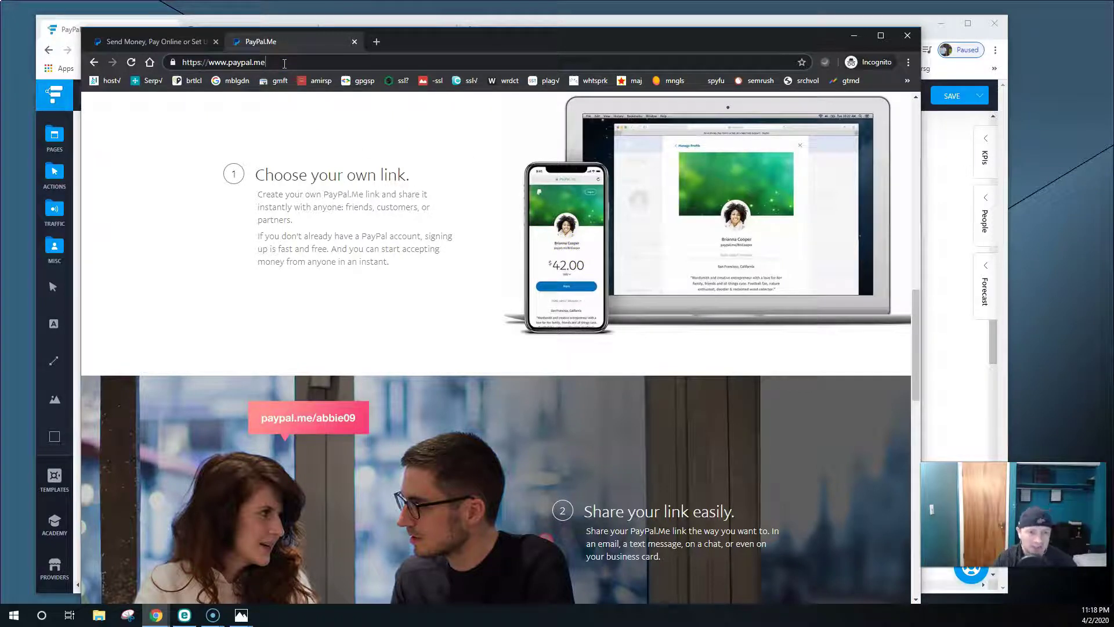
{"action": "type", "text": "/abbie"}
{"action": "key", "text": "Return"}
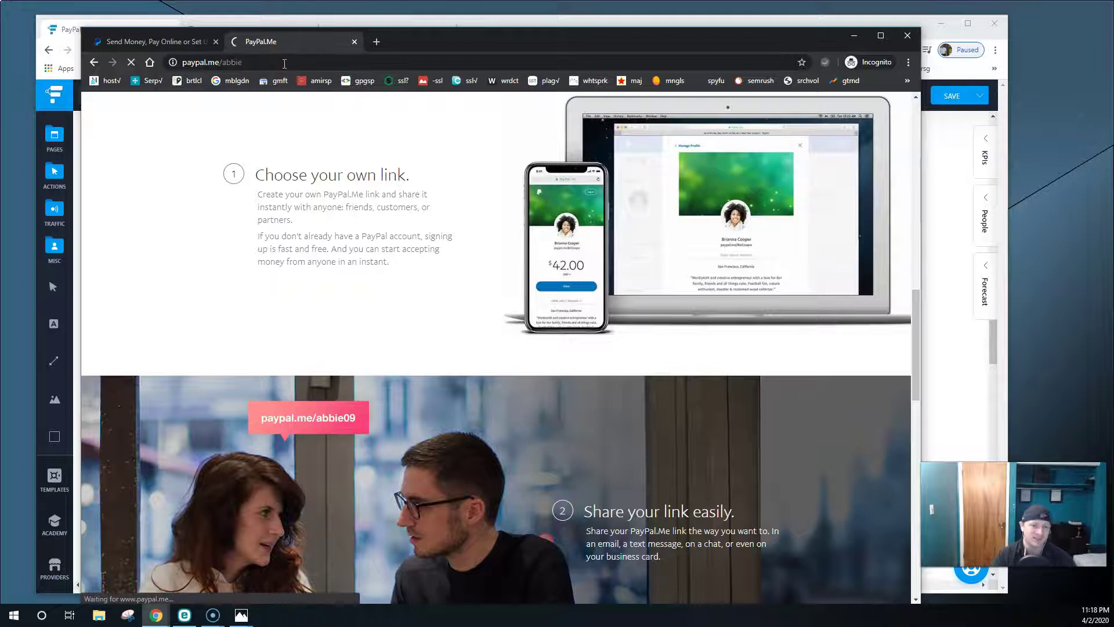
{"action": "left_click", "coordinate": [413, 239]}
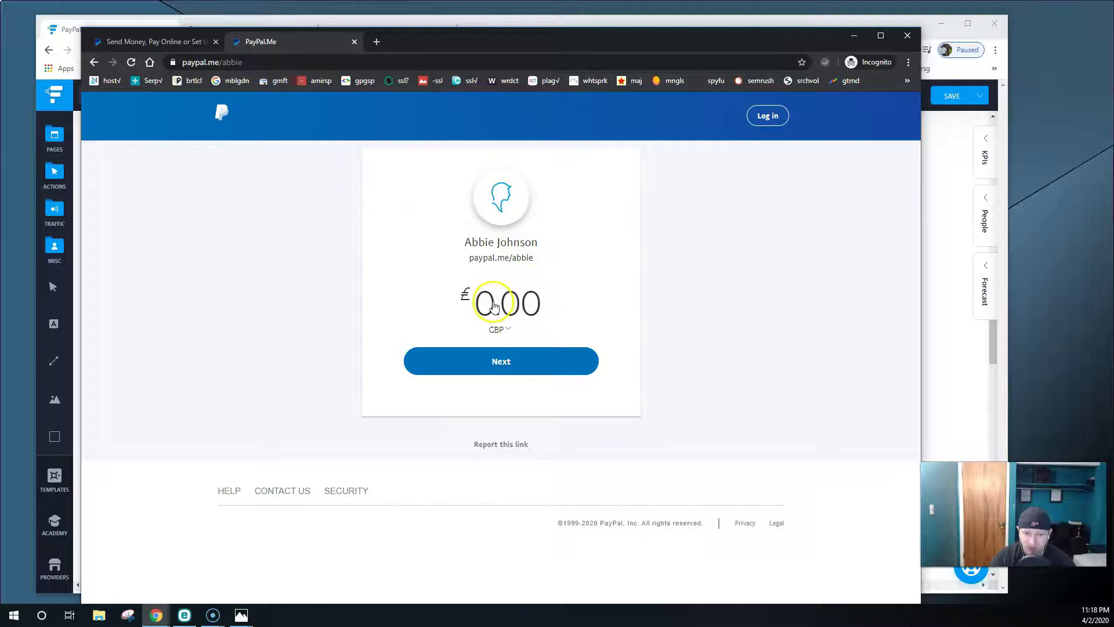
Append /697 to the sample PayPal.Me address to prefill the payment amount, and leave the incognito window after viewing it
{"action": "left_click", "coordinate": [271, 63]}
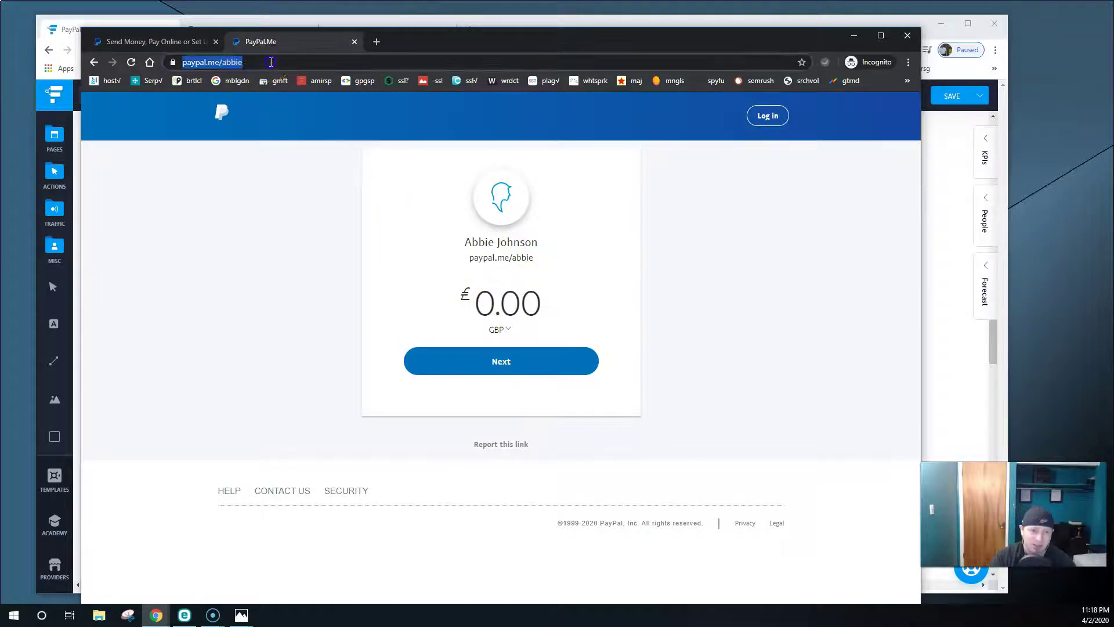
{"action": "left_click", "coordinate": [271, 62]}
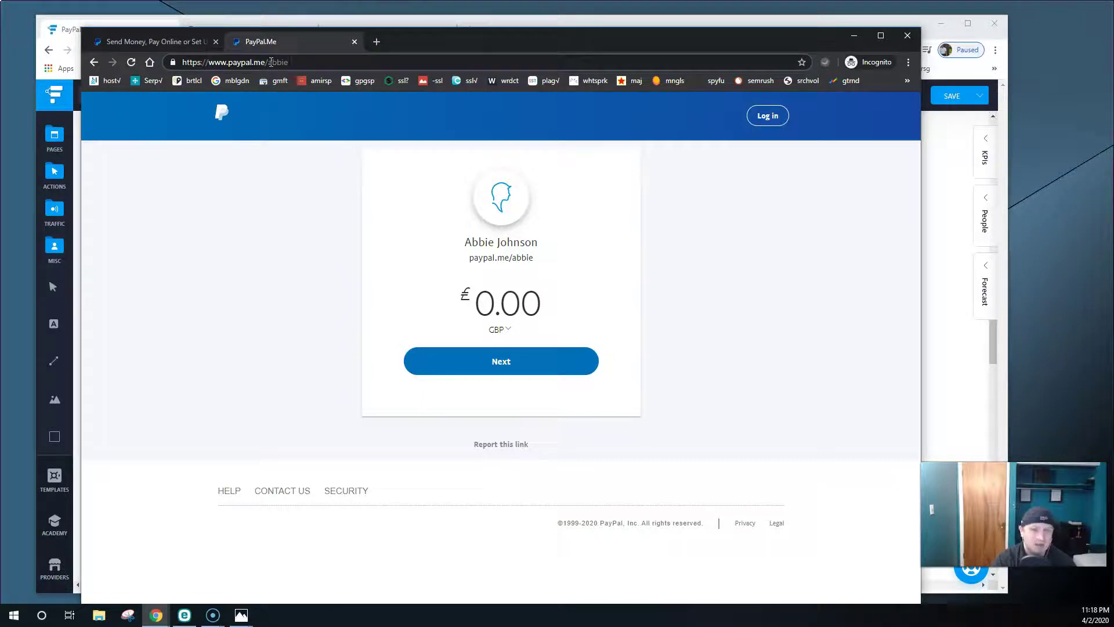
{"action": "type", "text": "6"}
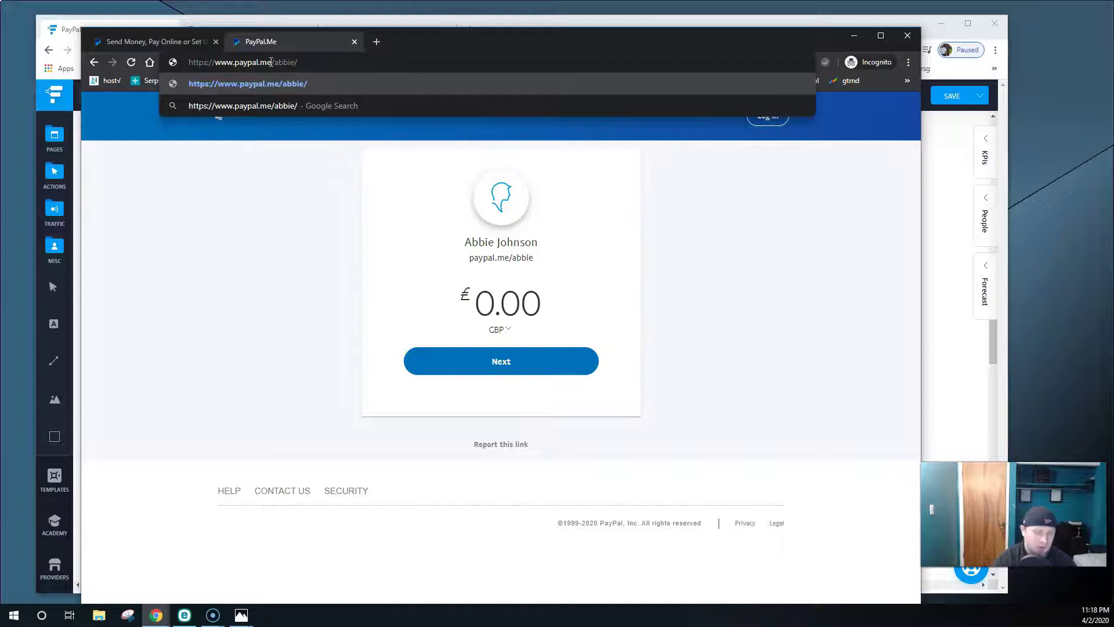
{"action": "type", "text": "97"}
{"action": "key", "text": "Return"}
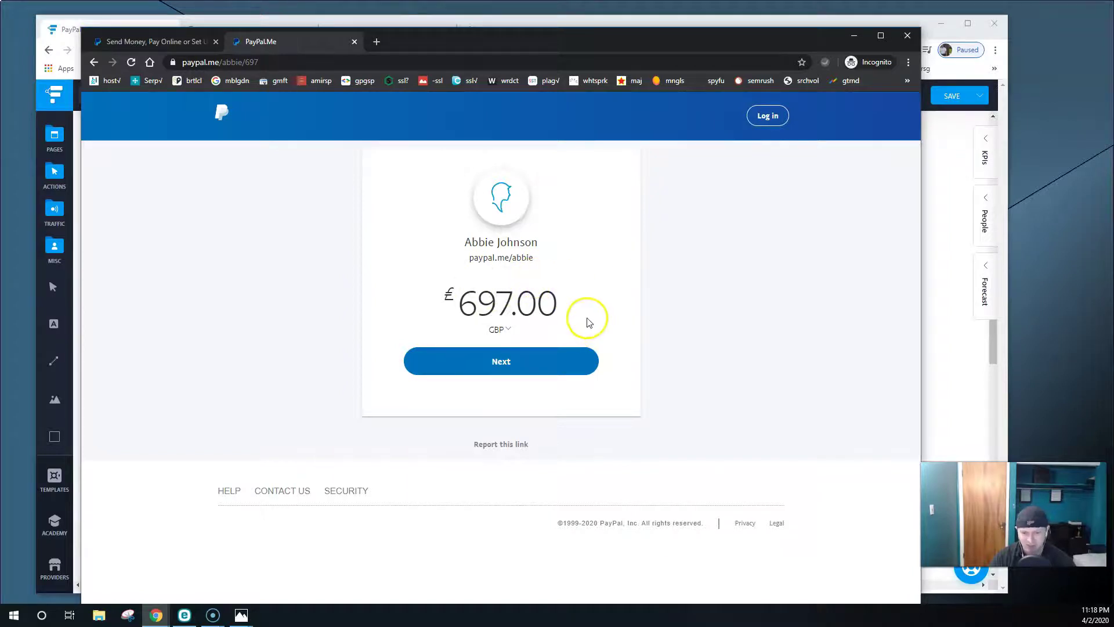
{"action": "left_click", "coordinate": [197, 42]}
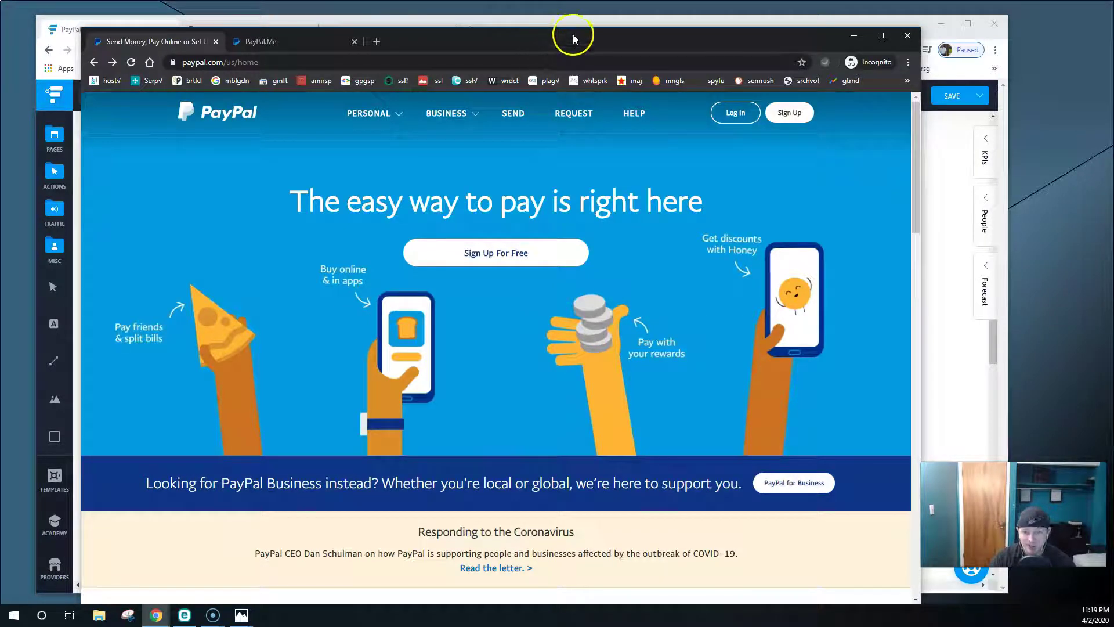
{"action": "key", "text": "alt+F4"}
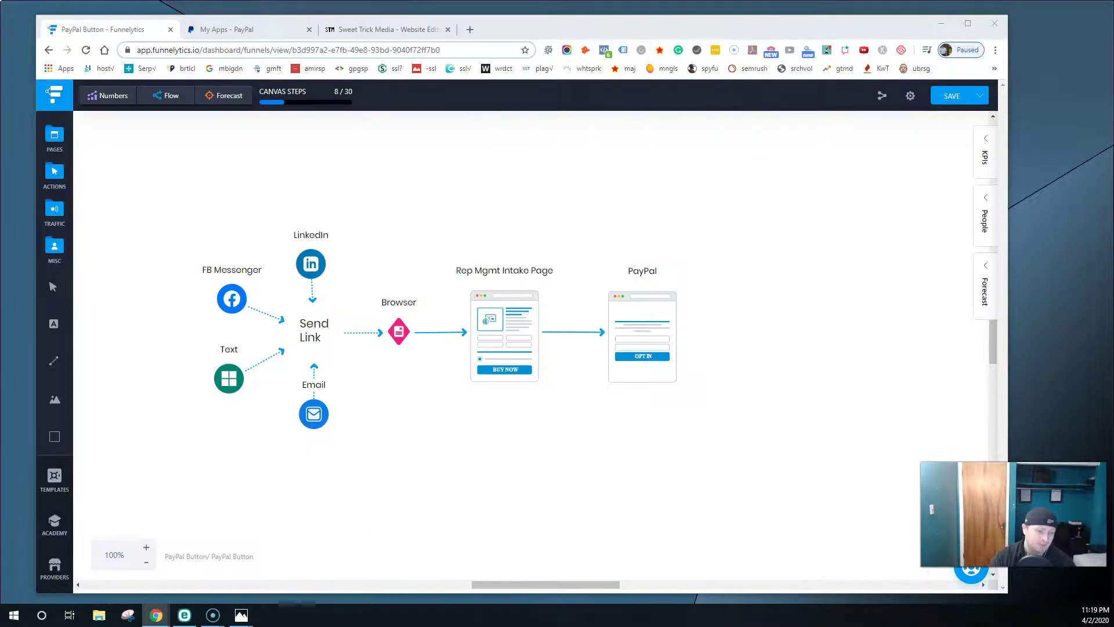
Open the PayPal buttons tool from PayPal Tools & Resources and start creating a Subscribe button
{"action": "left_click", "coordinate": [218, 30]}
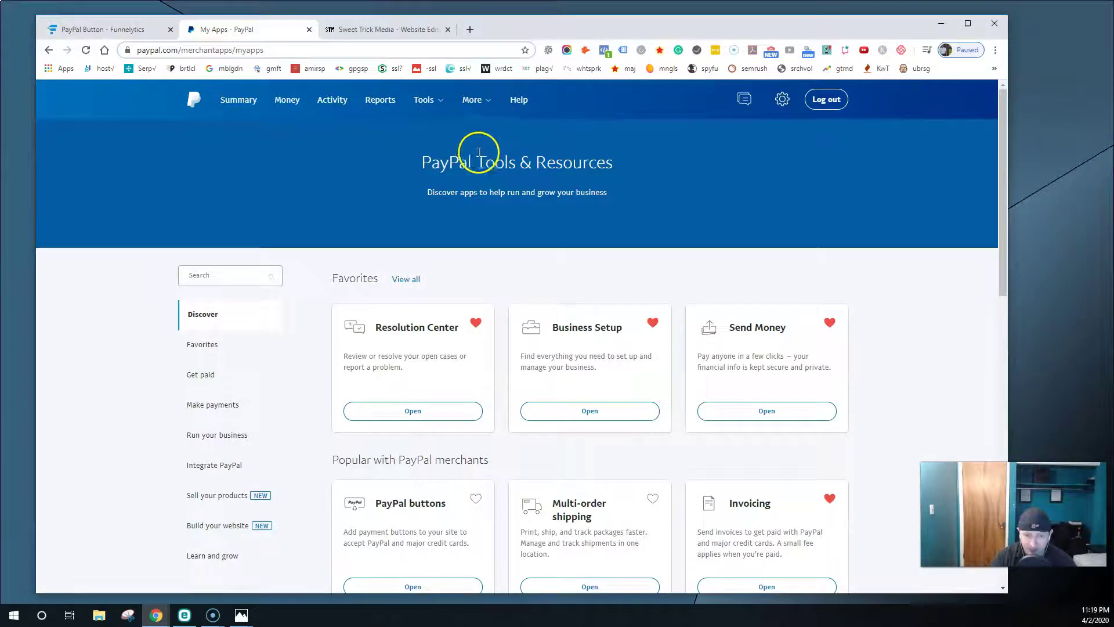
{"action": "left_click", "coordinate": [436, 100]}
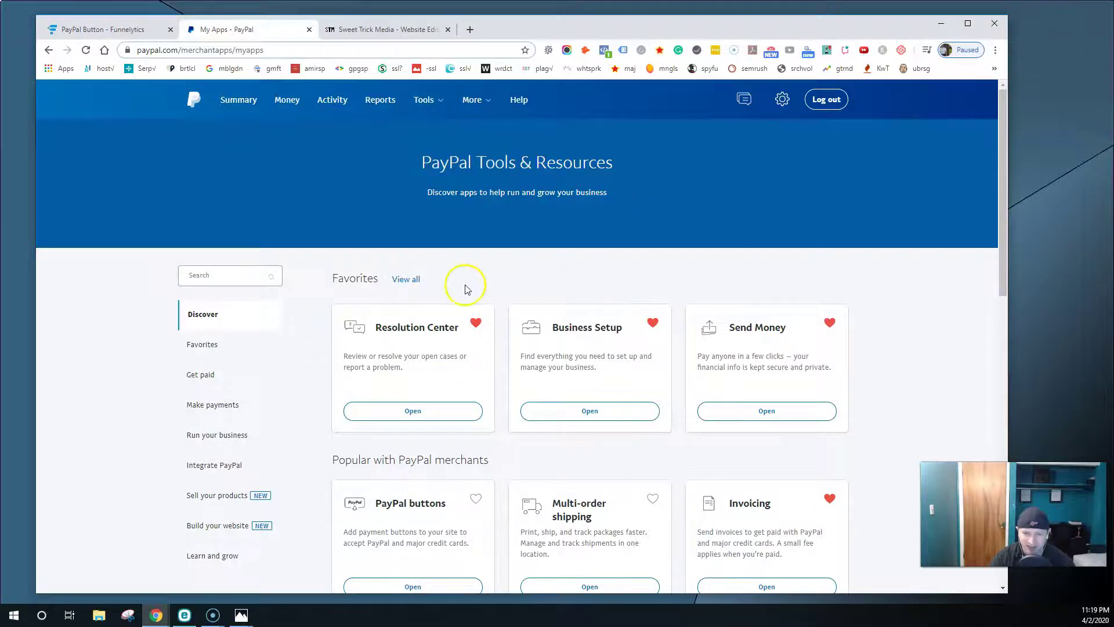
{"action": "scroll", "coordinate": [482, 285], "scroll_direction": "down", "scroll_amount": 2}
{"action": "scroll", "coordinate": [497, 284], "scroll_direction": "down", "scroll_amount": 1}
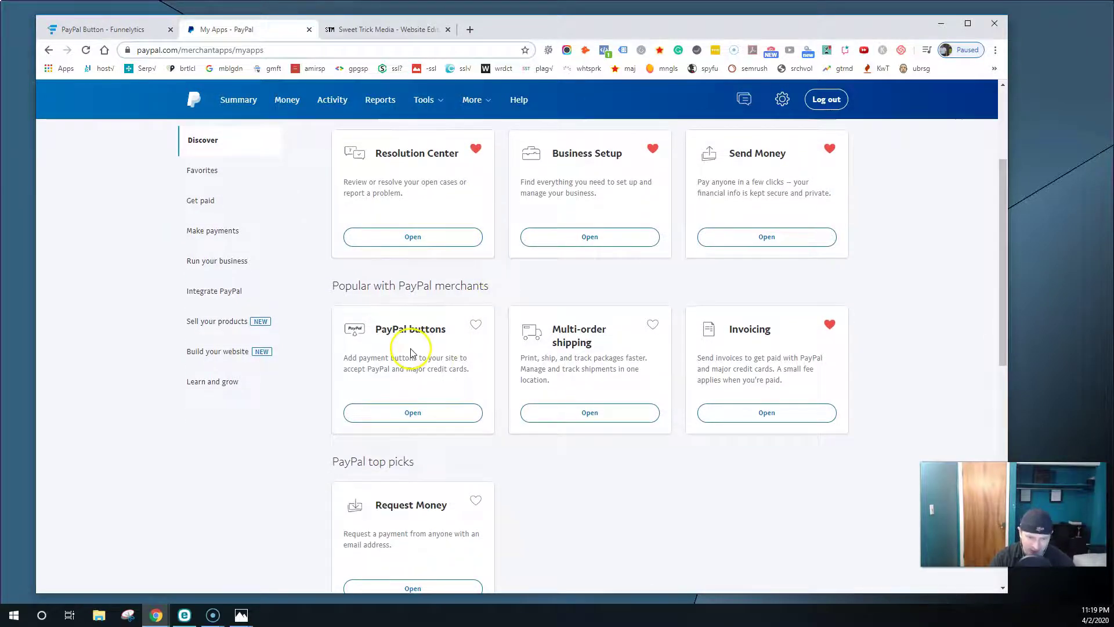
{"action": "left_click", "coordinate": [426, 413]}
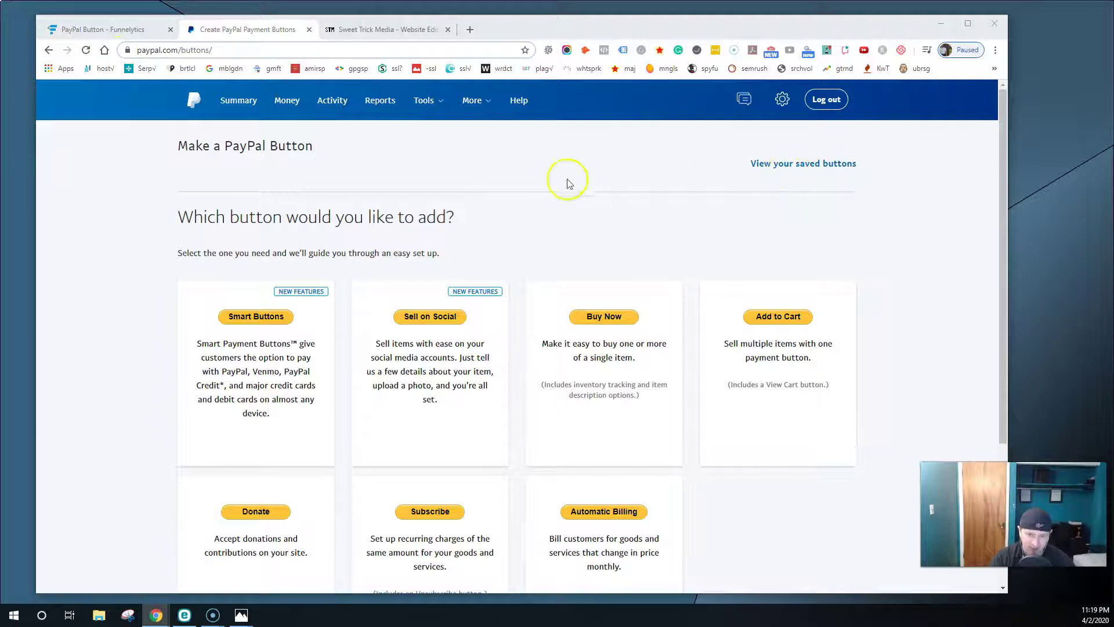
{"action": "scroll", "coordinate": [462, 231], "scroll_direction": "down", "scroll_amount": 3}
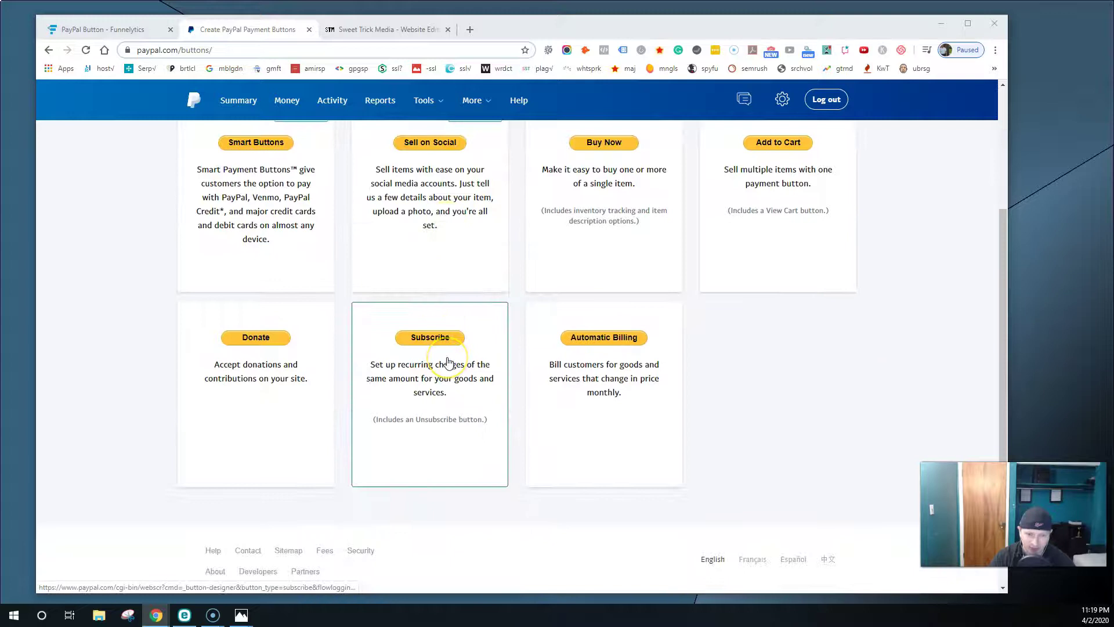
{"action": "left_click", "coordinate": [448, 363]}
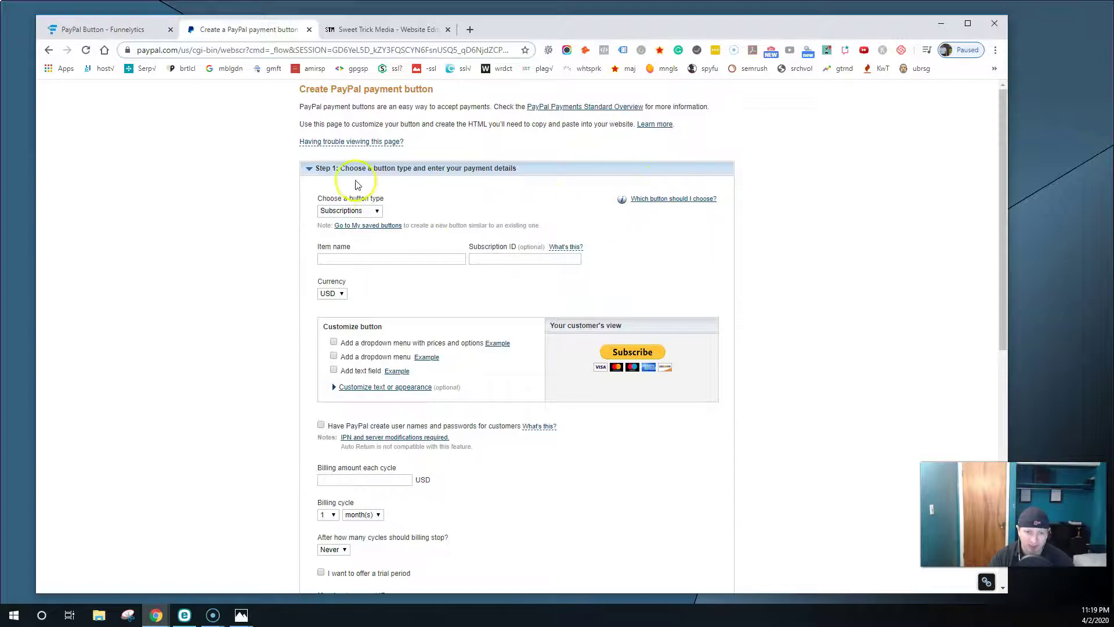
Choose the Subscriptions button type, name the item "Online Reputation Management" and select USD as the currency
{"action": "left_click", "coordinate": [373, 212]}
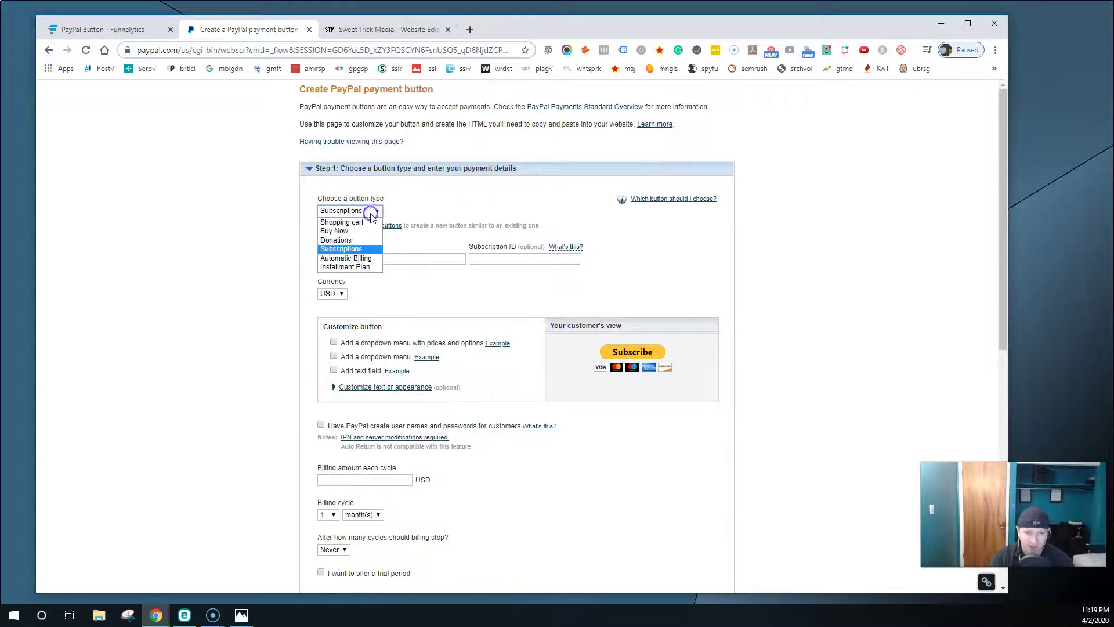
{"action": "left_click", "coordinate": [364, 249]}
{"action": "left_click", "coordinate": [409, 254]}
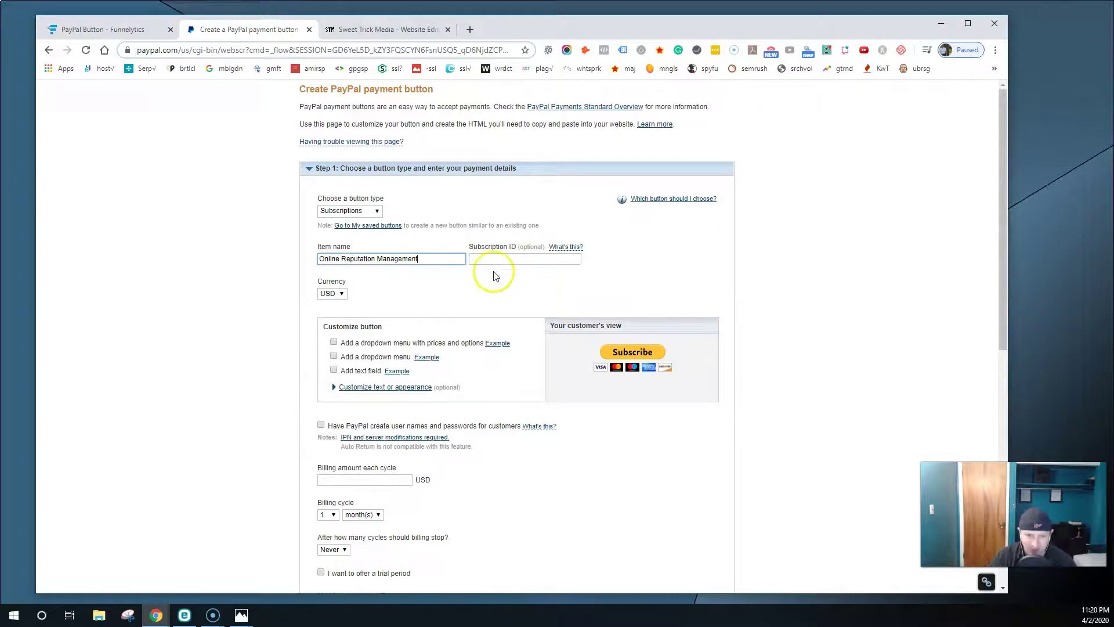
{"action": "left_click", "coordinate": [343, 292]}
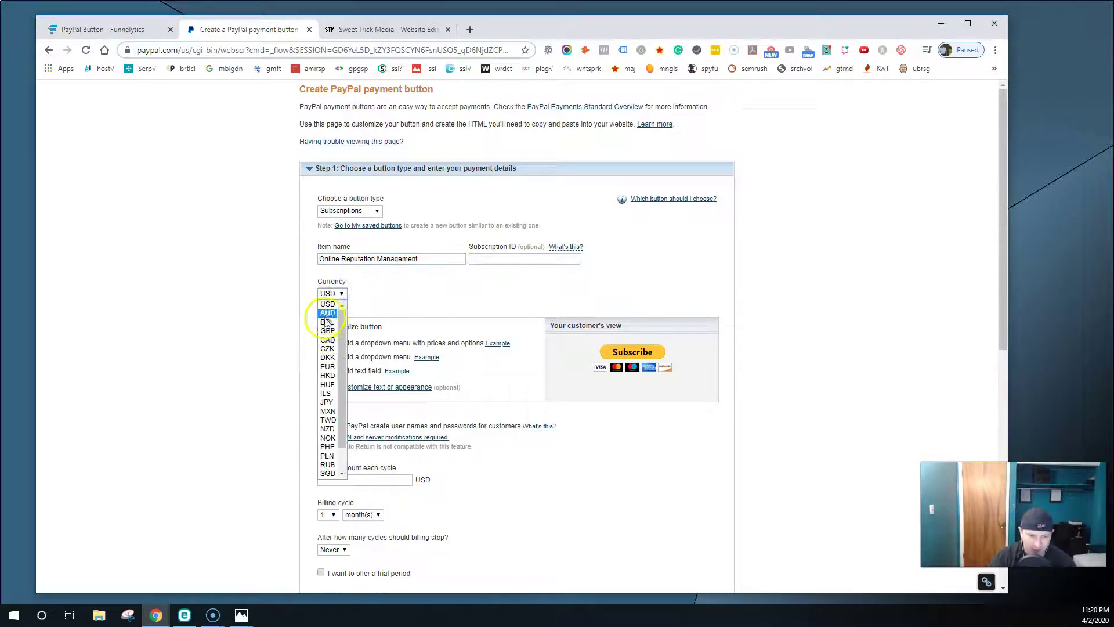
{"action": "left_click", "coordinate": [328, 305]}
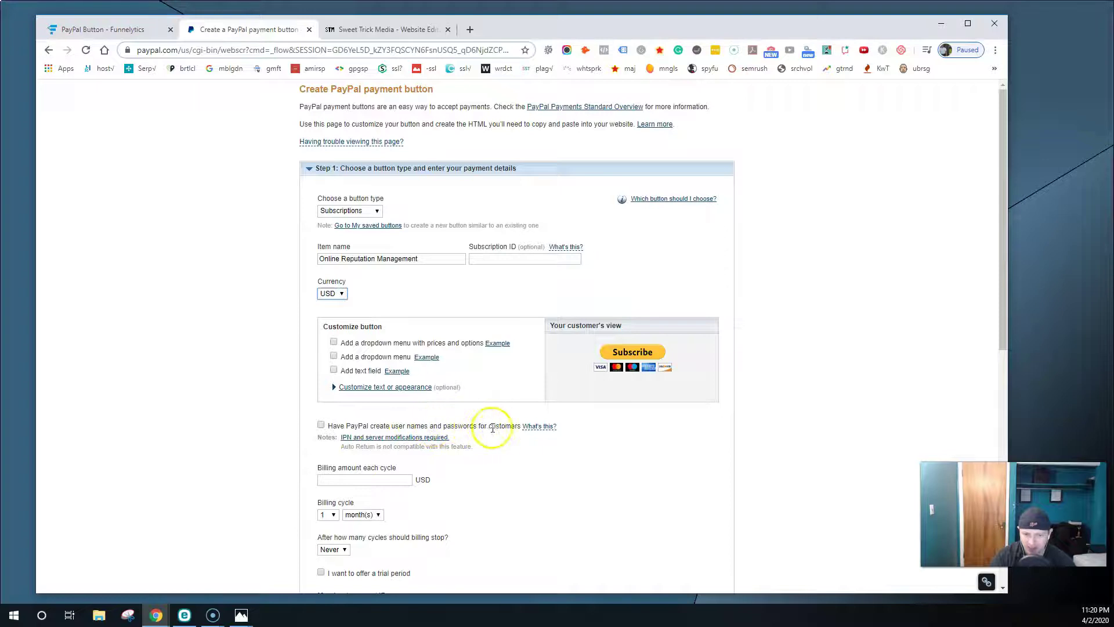
Set the billing amount each cycle to $697.00 and choose Never for when billing should stop
{"action": "scroll", "coordinate": [497, 453], "scroll_direction": "down", "scroll_amount": 3}
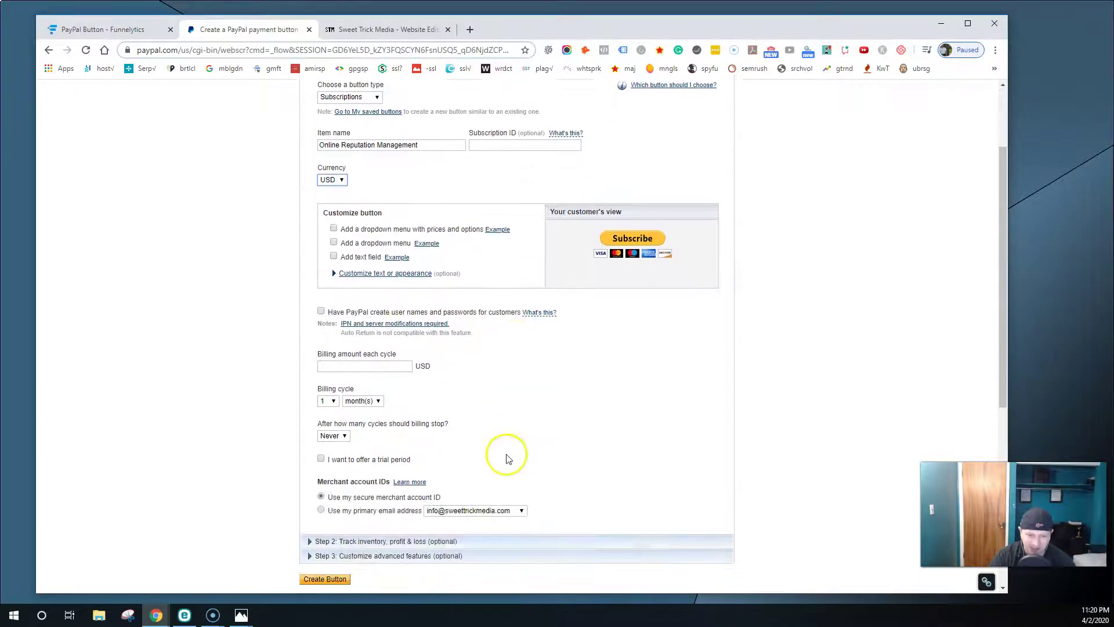
{"action": "left_click", "coordinate": [378, 304]}
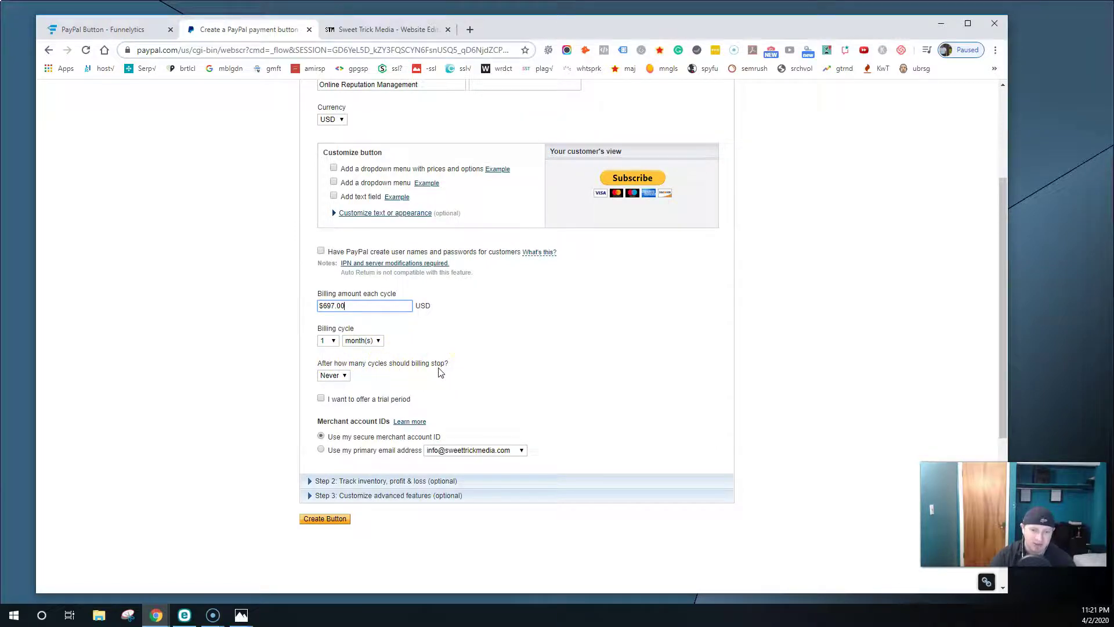
{"action": "left_click", "coordinate": [338, 379]}
{"action": "left_click", "coordinate": [339, 378]}
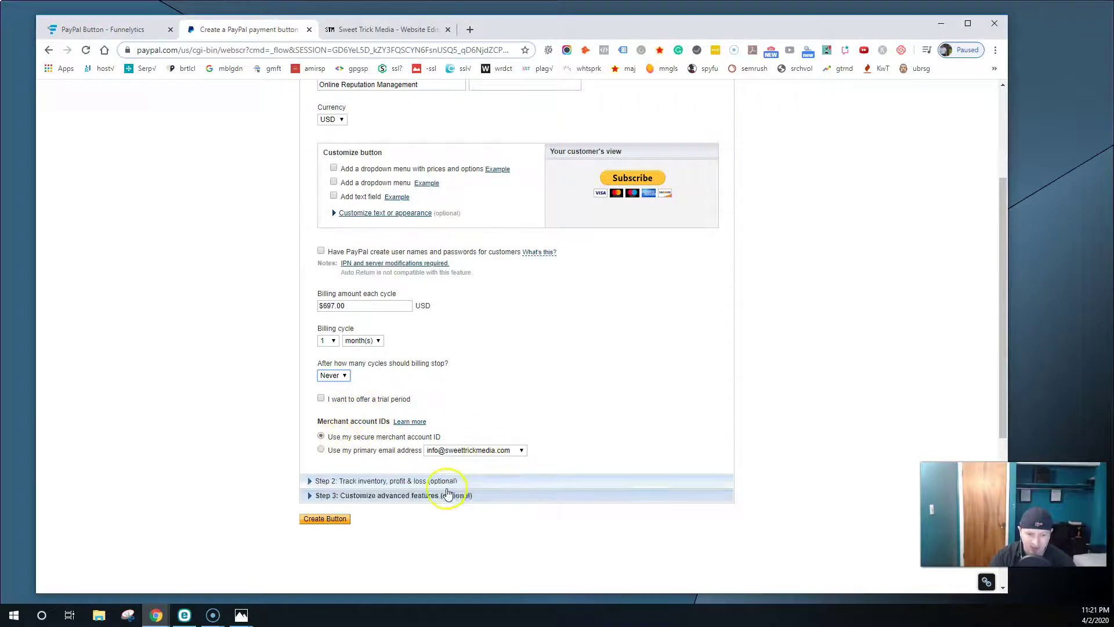
Review the inventory tracking and advanced checkout options without changing them, and create the button to generate its code
{"action": "left_click", "coordinate": [399, 480]}
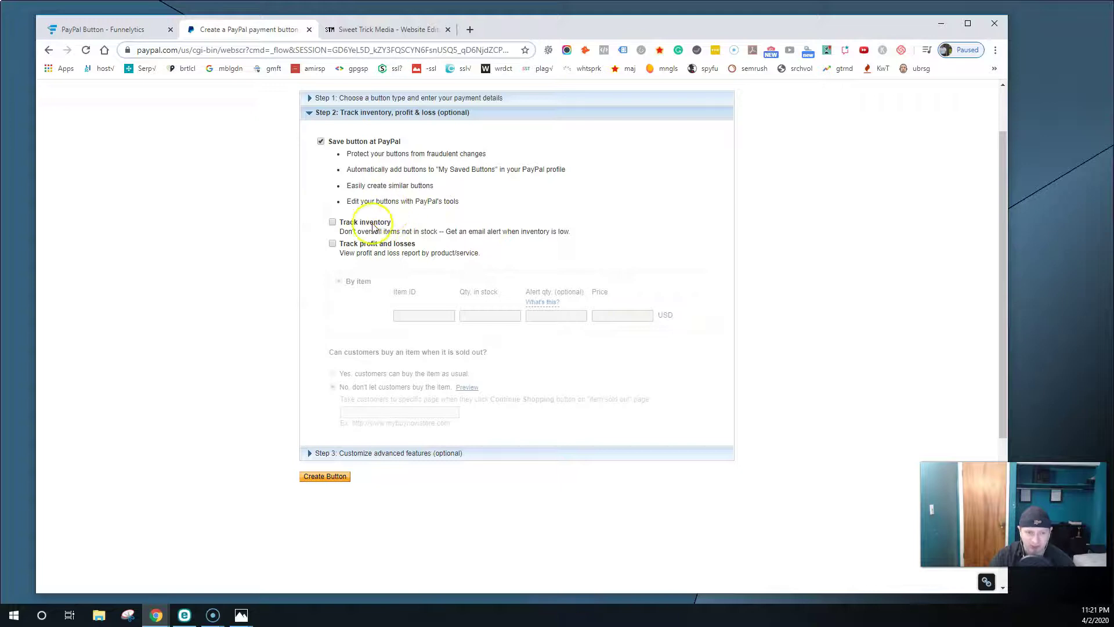
{"action": "left_click", "coordinate": [357, 453]}
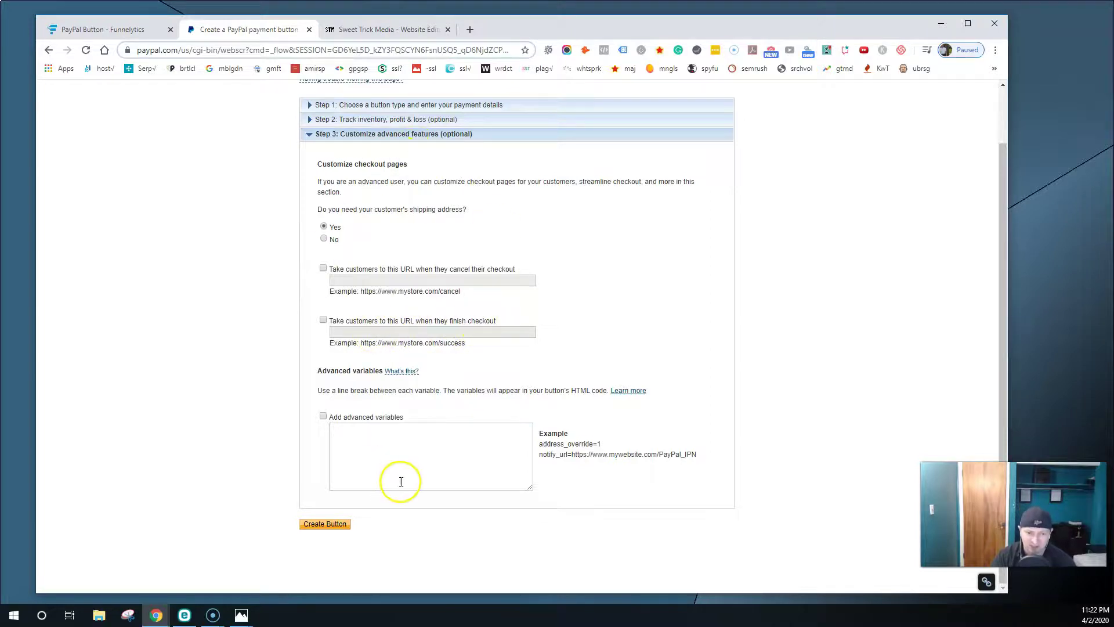
{"action": "left_click", "coordinate": [332, 531]}
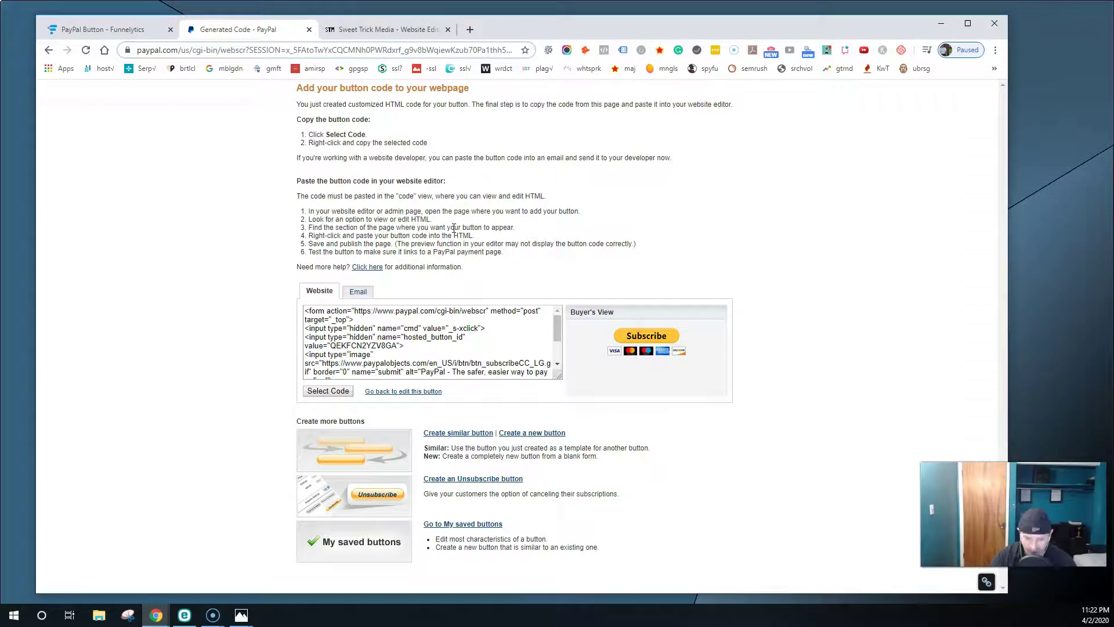
Compare the Website and Email versions of the generated button code, and copy the complete Website HTML code
{"action": "left_click", "coordinate": [319, 319]}
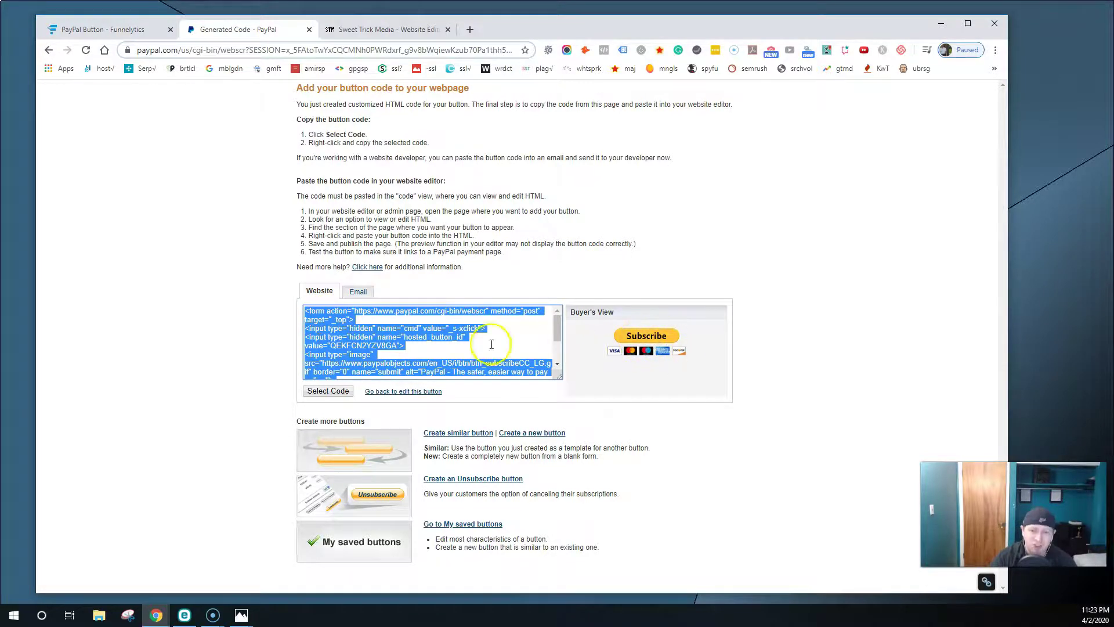
{"action": "left_click", "coordinate": [360, 292]}
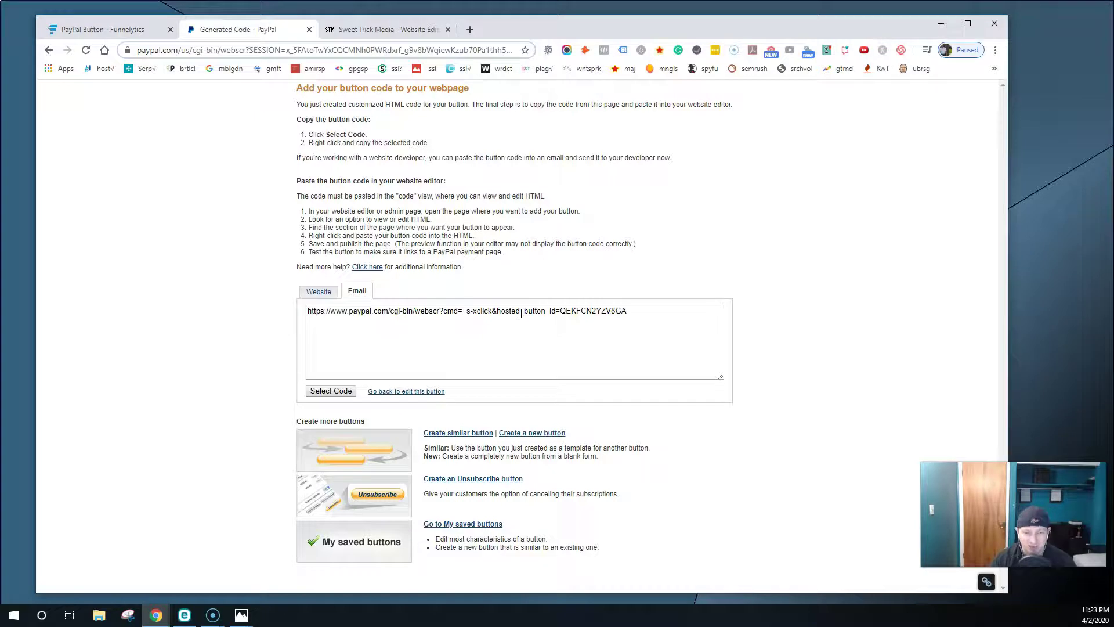
{"action": "left_click", "coordinate": [319, 291]}
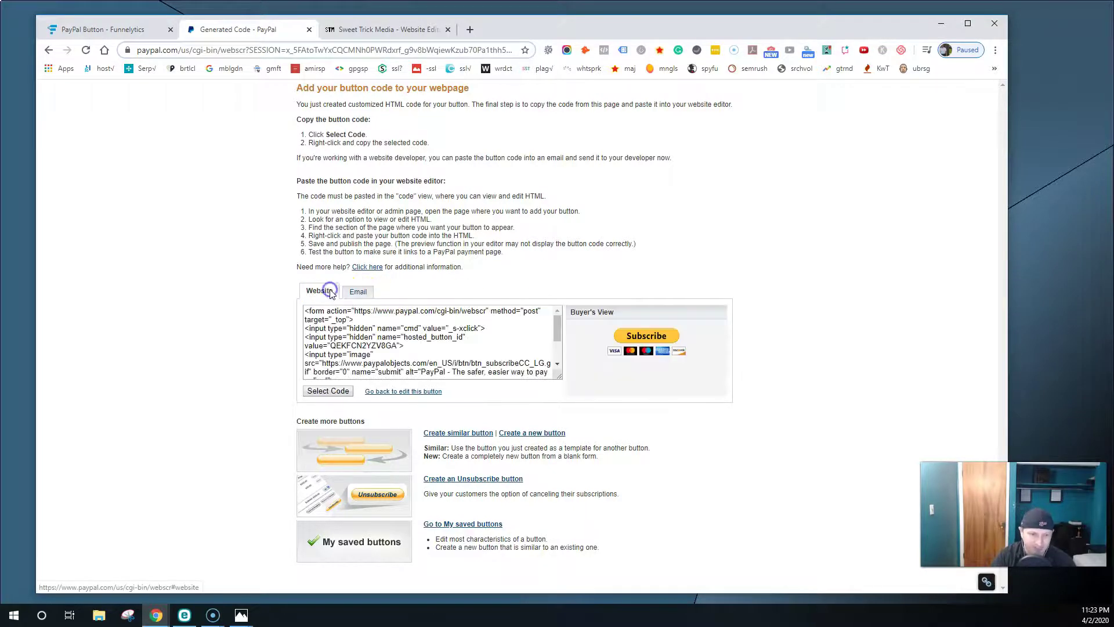
{"action": "left_click", "coordinate": [326, 315]}
{"action": "right_click", "coordinate": [328, 321]}
{"action": "left_click", "coordinate": [353, 329]}
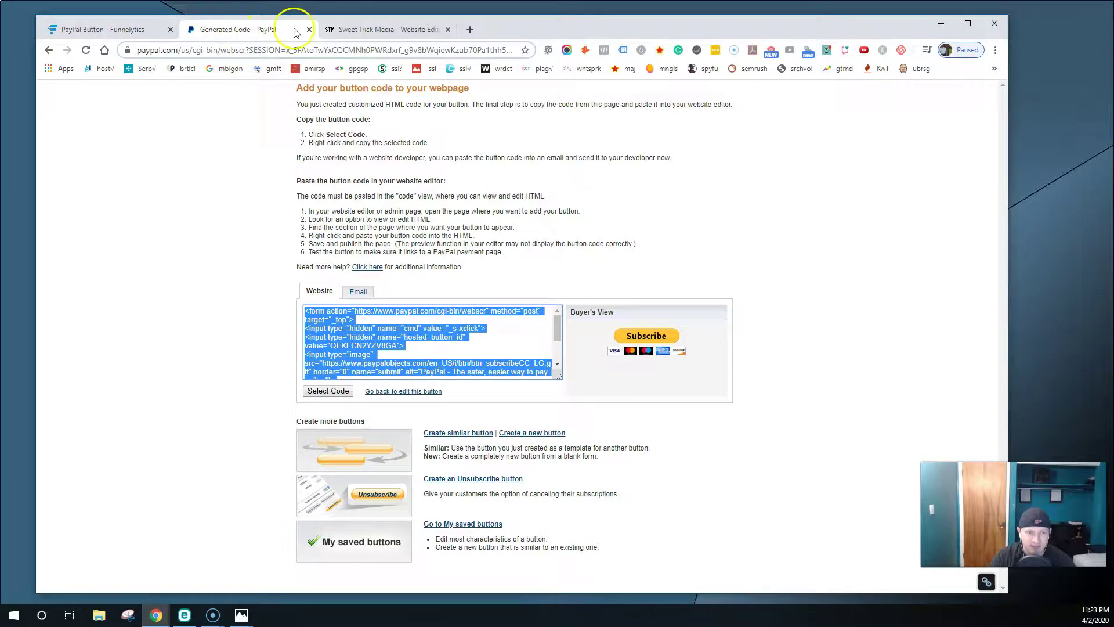
In the Sweet Trick Media website editor, replace the custom HTML placeholder under "CLICK HERE TO PAY ME LOTS'A MONEY!!!" with the copied PayPal code
{"action": "left_click", "coordinate": [364, 31]}
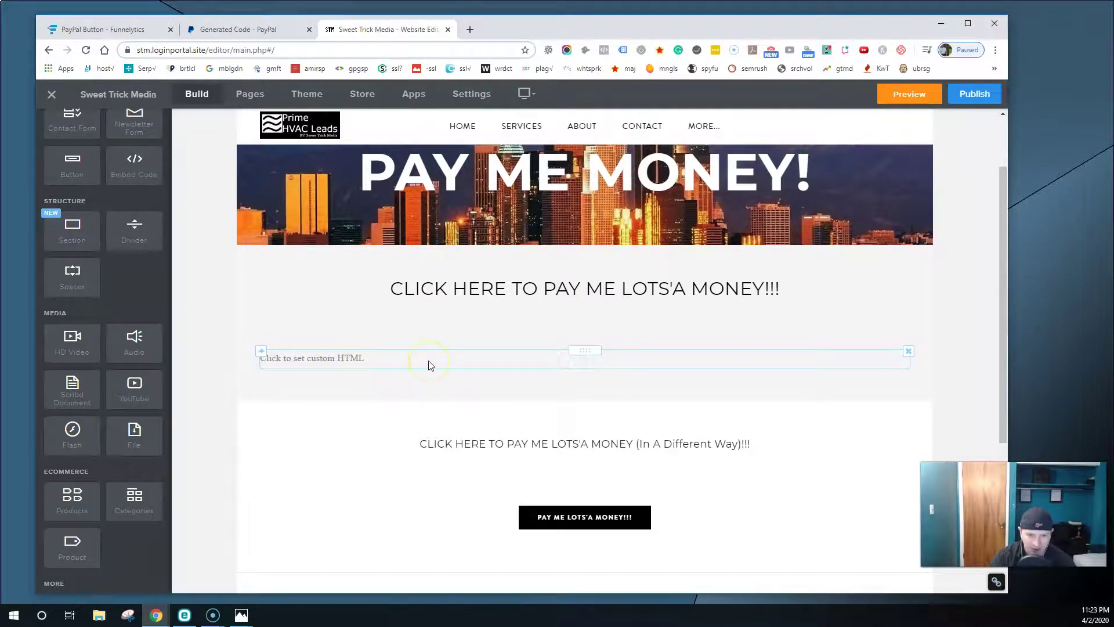
{"action": "left_click", "coordinate": [466, 356]}
{"action": "left_click", "coordinate": [584, 422]}
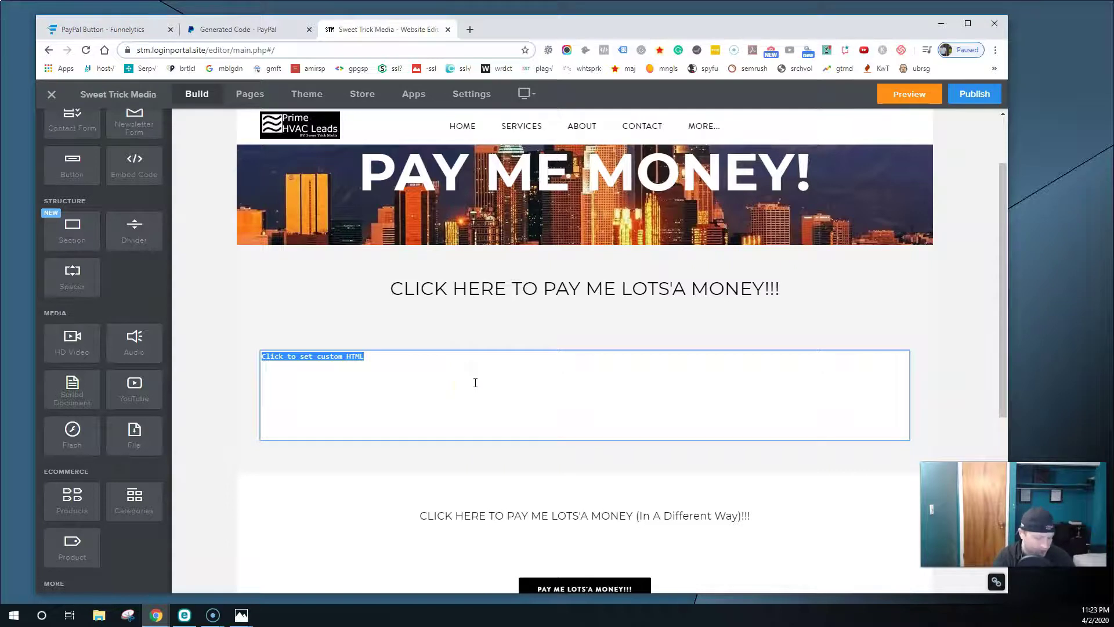
{"action": "key", "text": "BackSpace"}
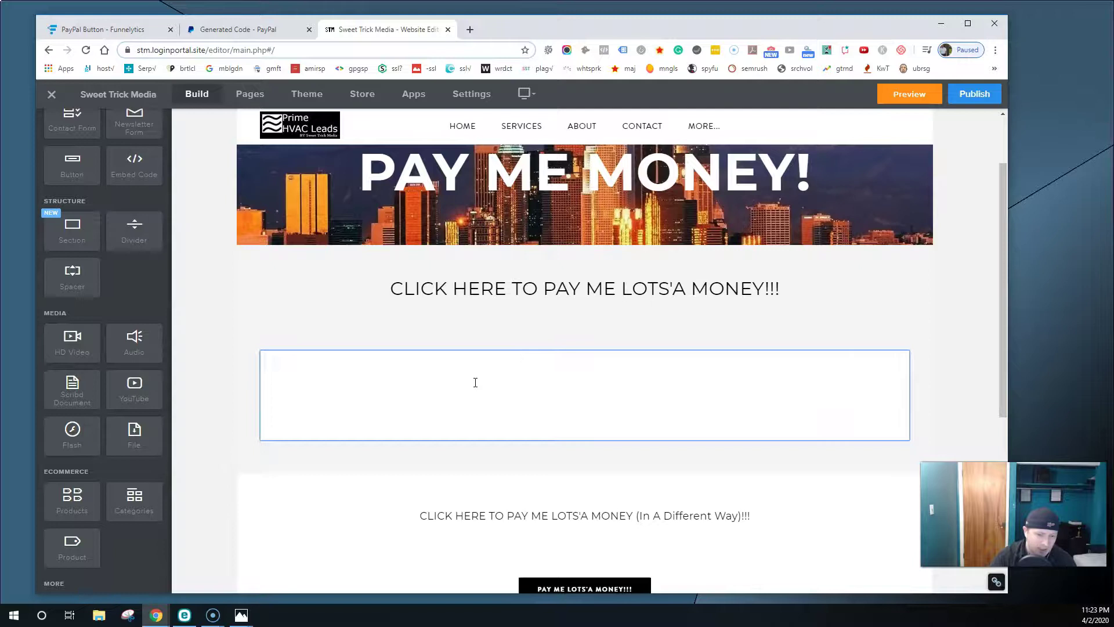
{"action": "key", "text": "ctrl+v"}
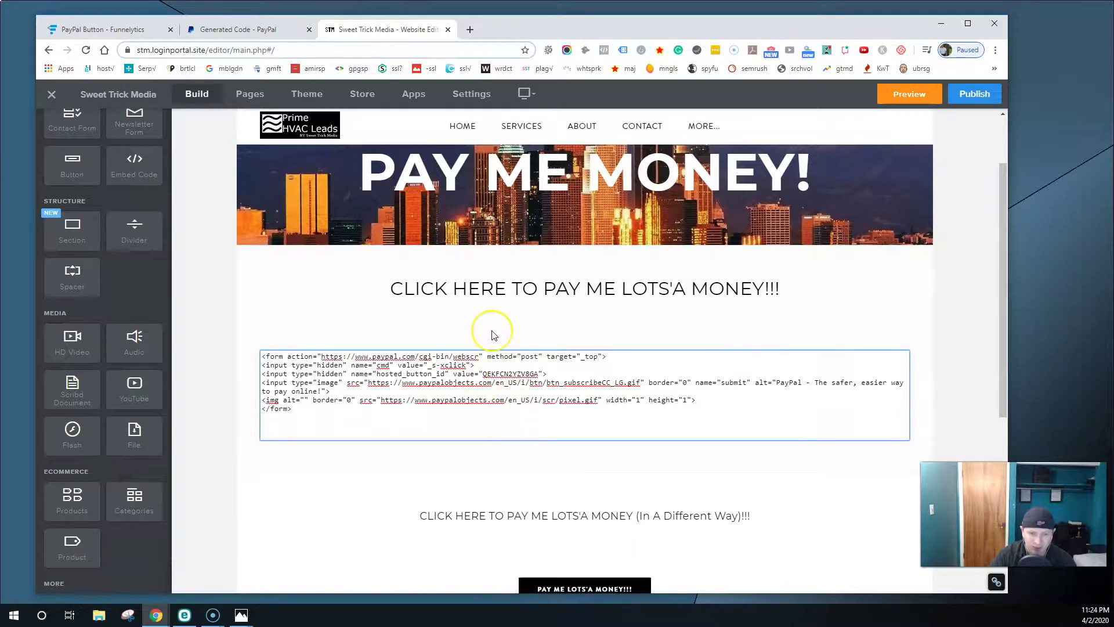
{"action": "left_click", "coordinate": [494, 335]}
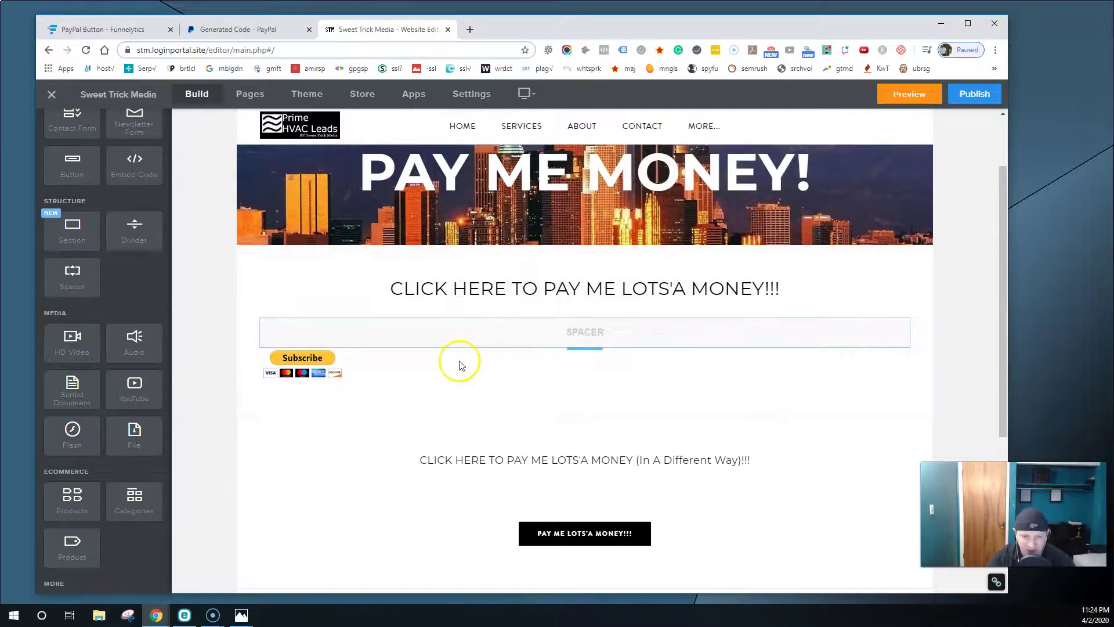
Center the Subscribe button by wrapping its custom HTML form code in <center> and </center> tags
{"action": "left_click", "coordinate": [419, 361]}
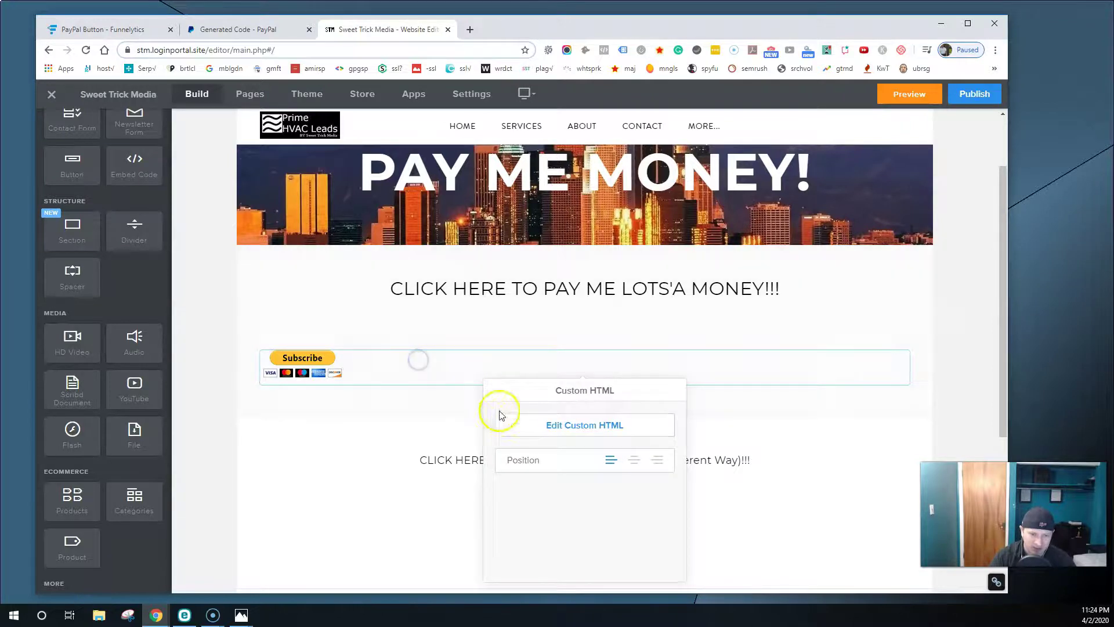
{"action": "left_click", "coordinate": [537, 423]}
{"action": "left_click", "coordinate": [306, 375]}
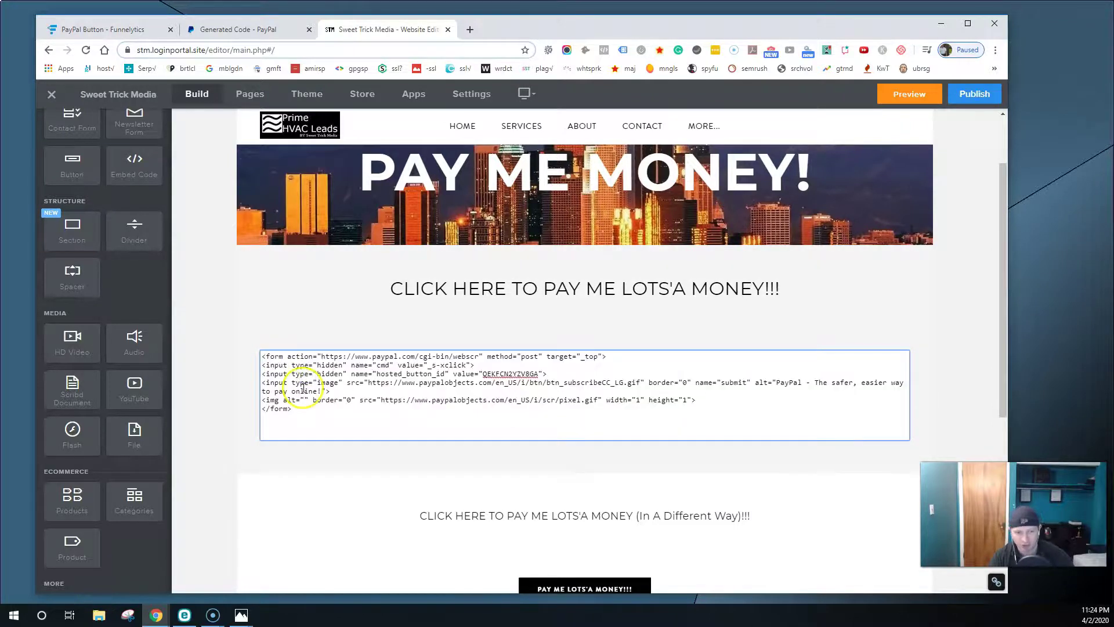
{"action": "left_click", "coordinate": [264, 356]}
{"action": "left_click", "coordinate": [306, 391]}
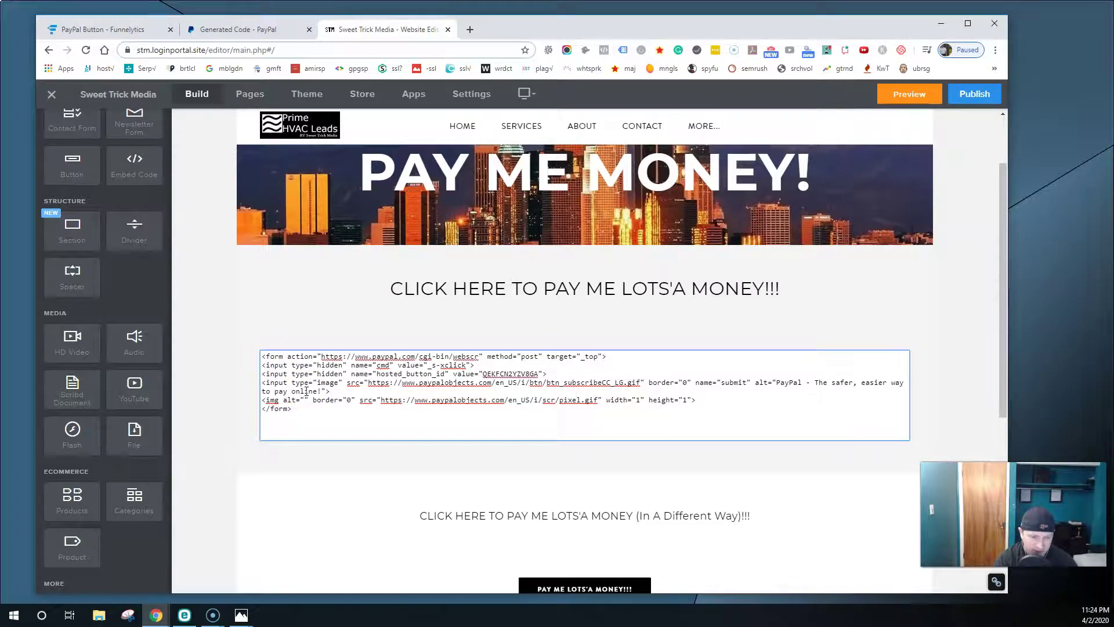
{"action": "type", "text": "<"}
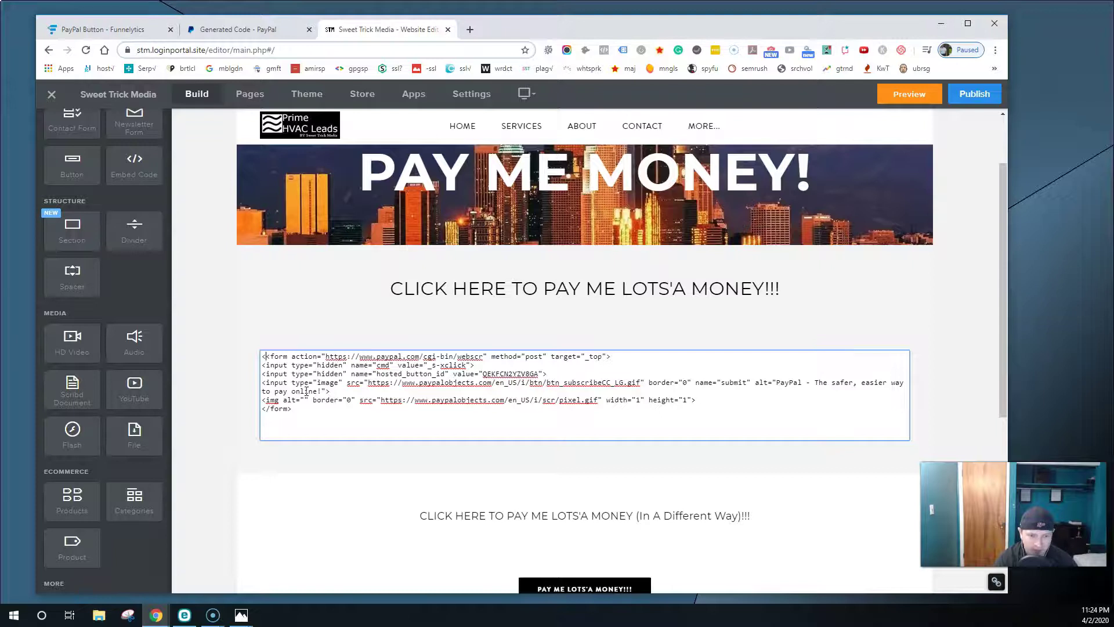
{"action": "type", "text": "center>"}
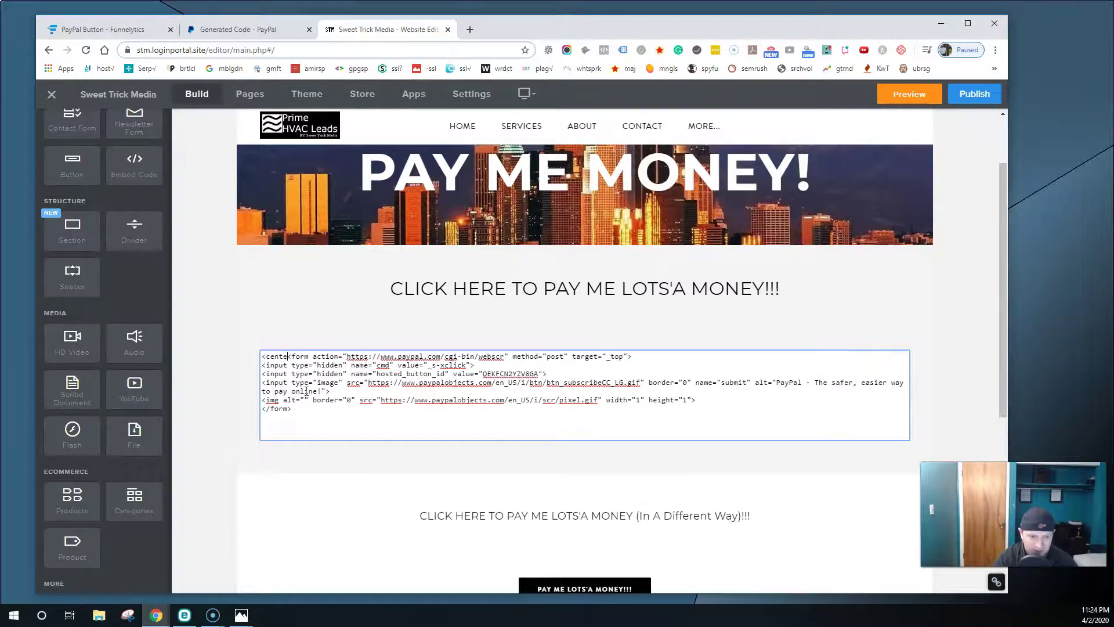
{"action": "left_click", "coordinate": [290, 415]}
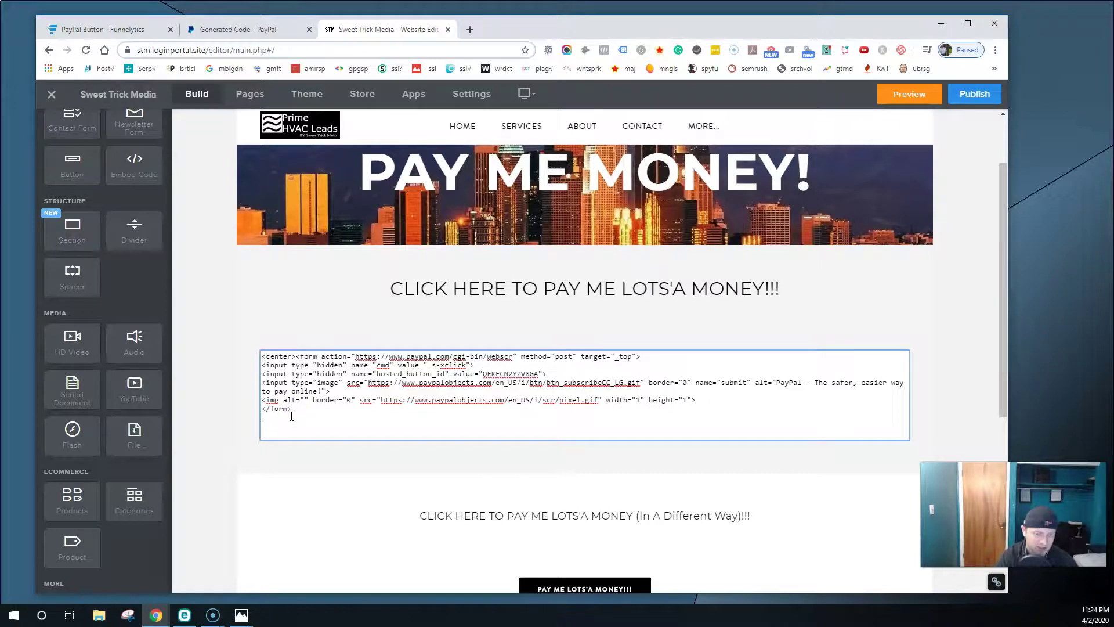
{"action": "left_click", "coordinate": [317, 449]}
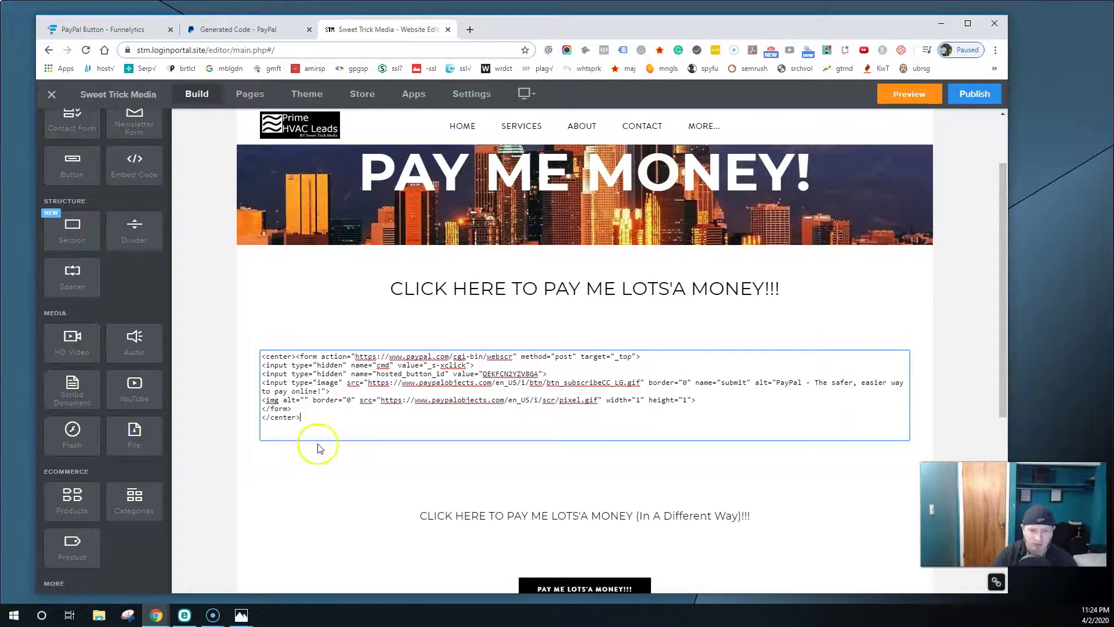
{"action": "left_click", "coordinate": [340, 336]}
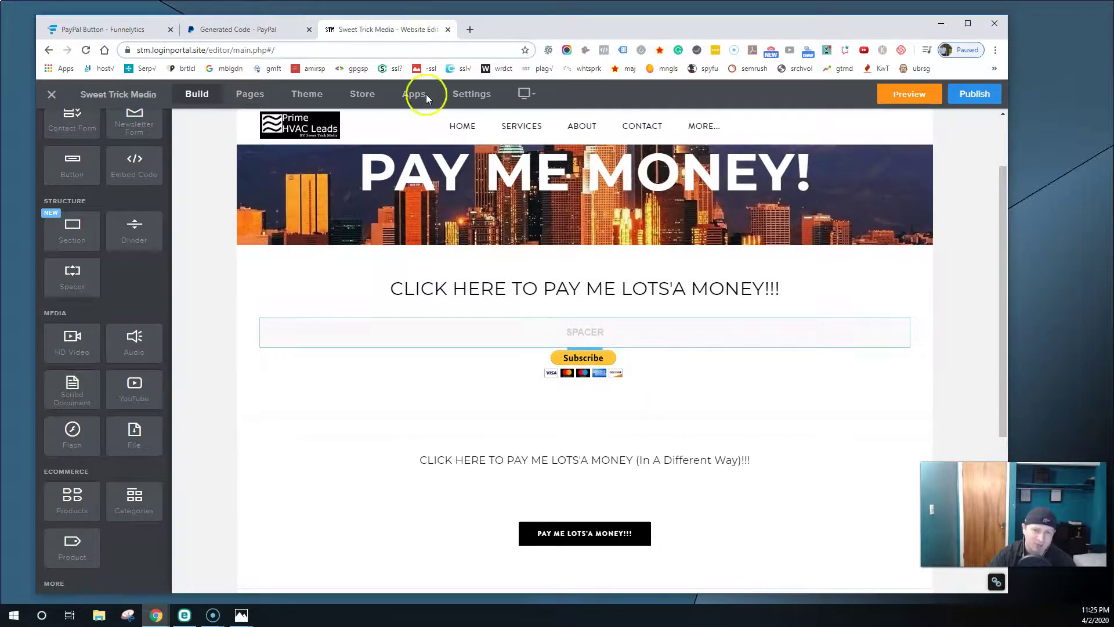
Return to PayPal's generated code page and copy the Email version of the subscription payment link
{"action": "left_click", "coordinate": [264, 30]}
{"action": "left_click", "coordinate": [360, 293]}
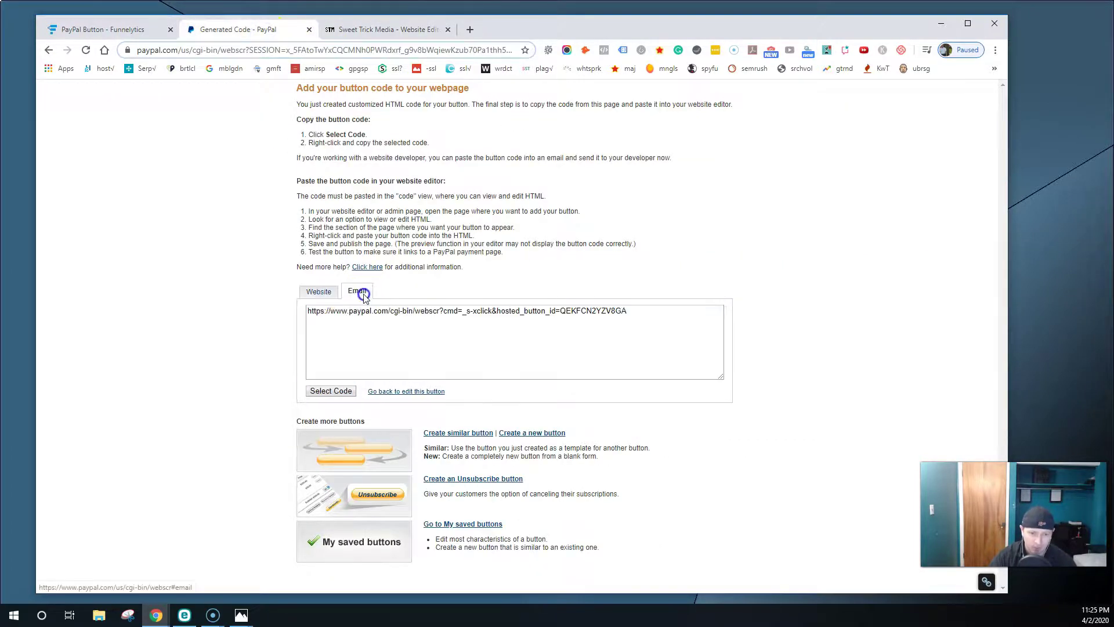
{"action": "left_click", "coordinate": [468, 313]}
{"action": "right_click", "coordinate": [469, 314]}
{"action": "left_click", "coordinate": [496, 314]}
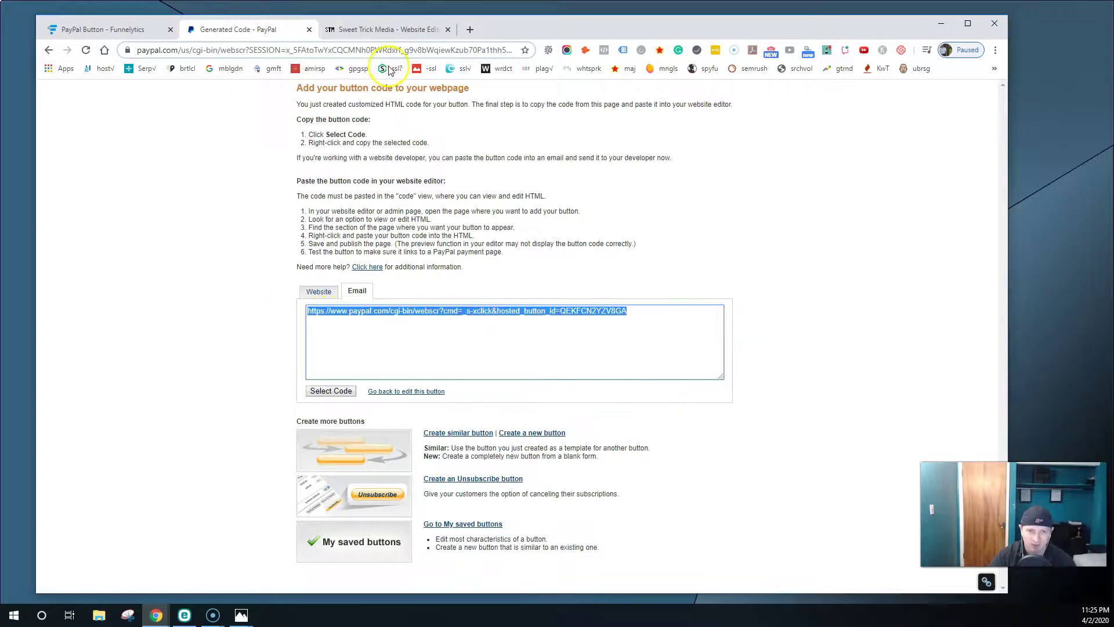
In the website editor, link the black "PAY ME LOTS'A MONEY!!!" button to the copied PayPal payment link as a Website URL
{"action": "left_click", "coordinate": [372, 29]}
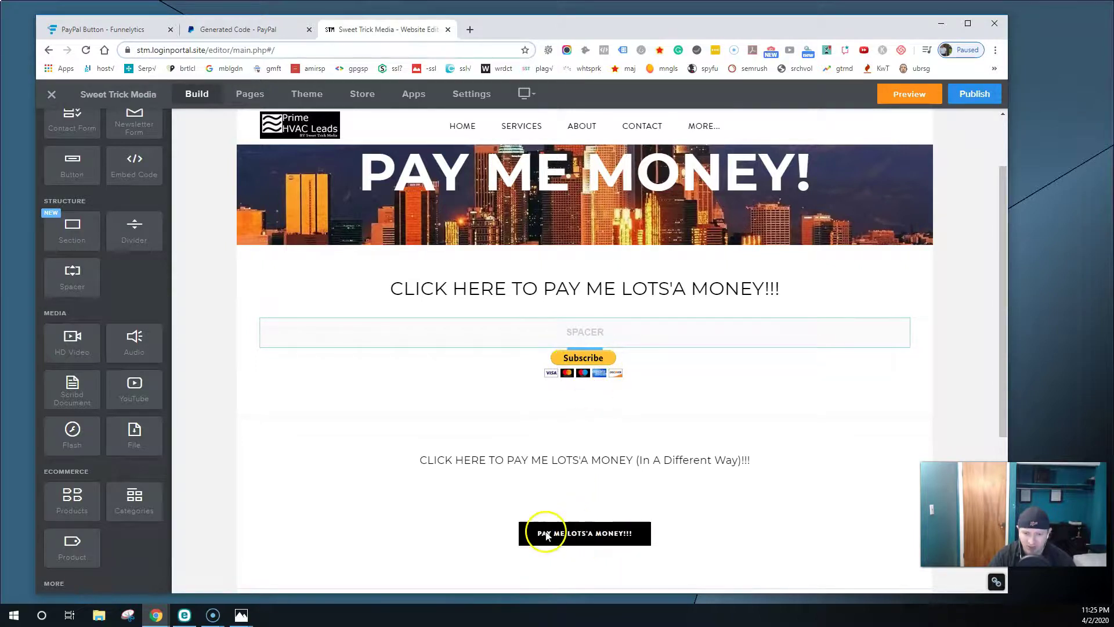
{"action": "left_click", "coordinate": [600, 533]}
{"action": "left_click", "coordinate": [578, 436]}
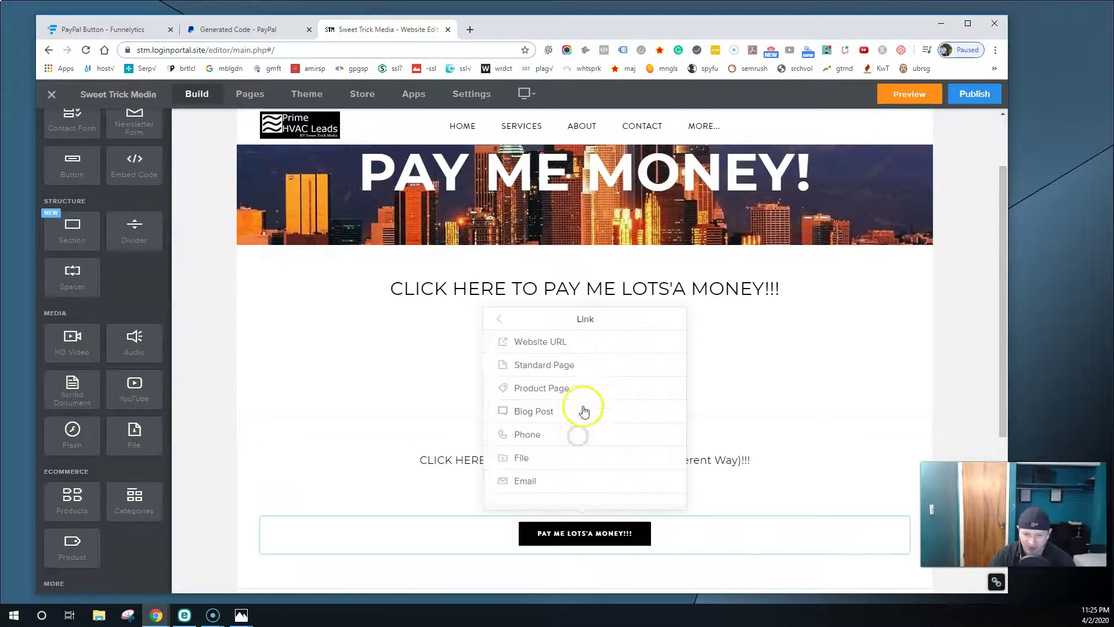
{"action": "left_click", "coordinate": [584, 342]}
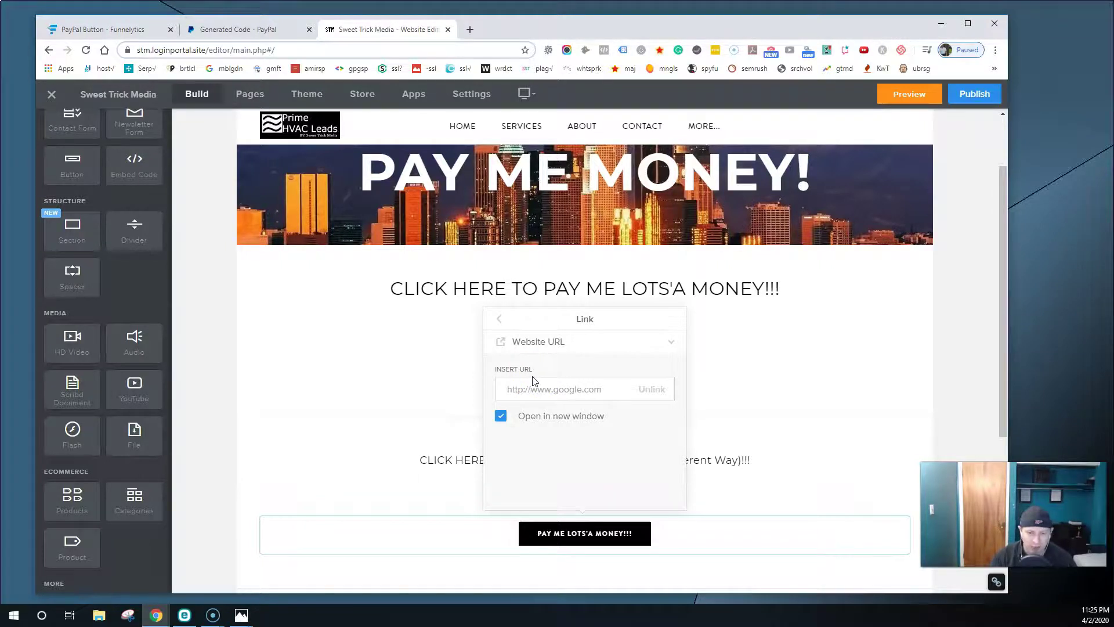
{"action": "left_click", "coordinate": [534, 386]}
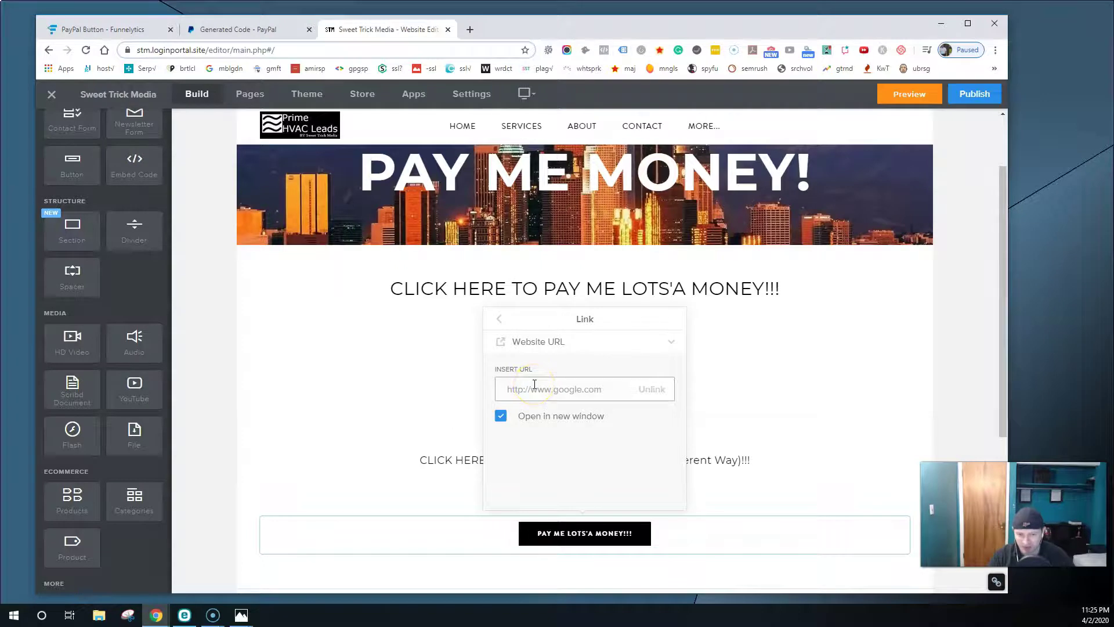
{"action": "left_click", "coordinate": [531, 377]}
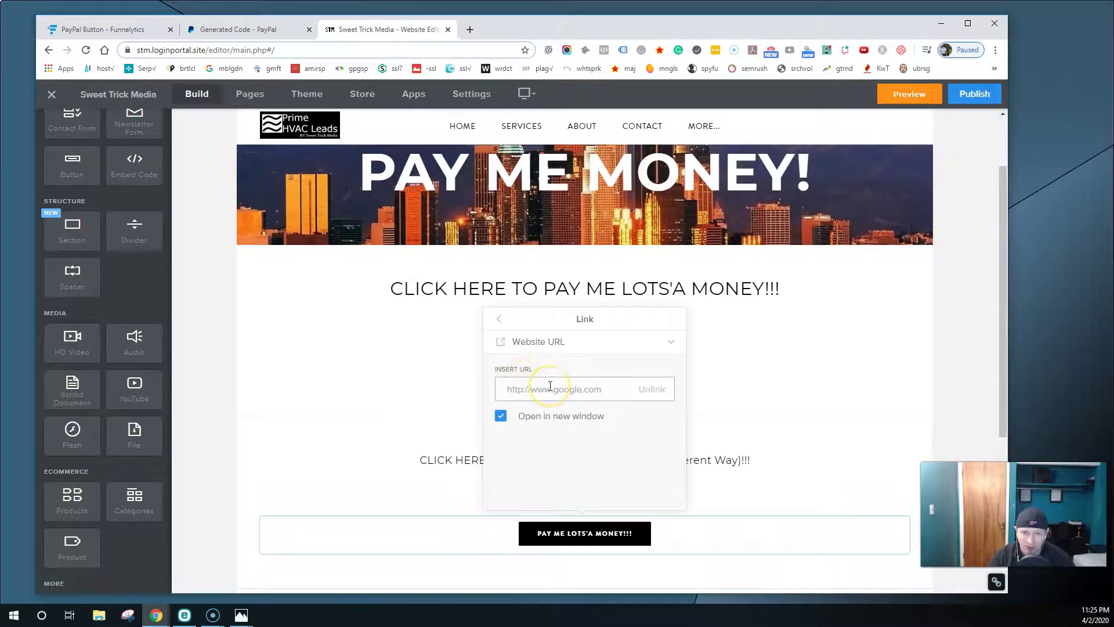
{"action": "key", "text": "ctrl+v"}
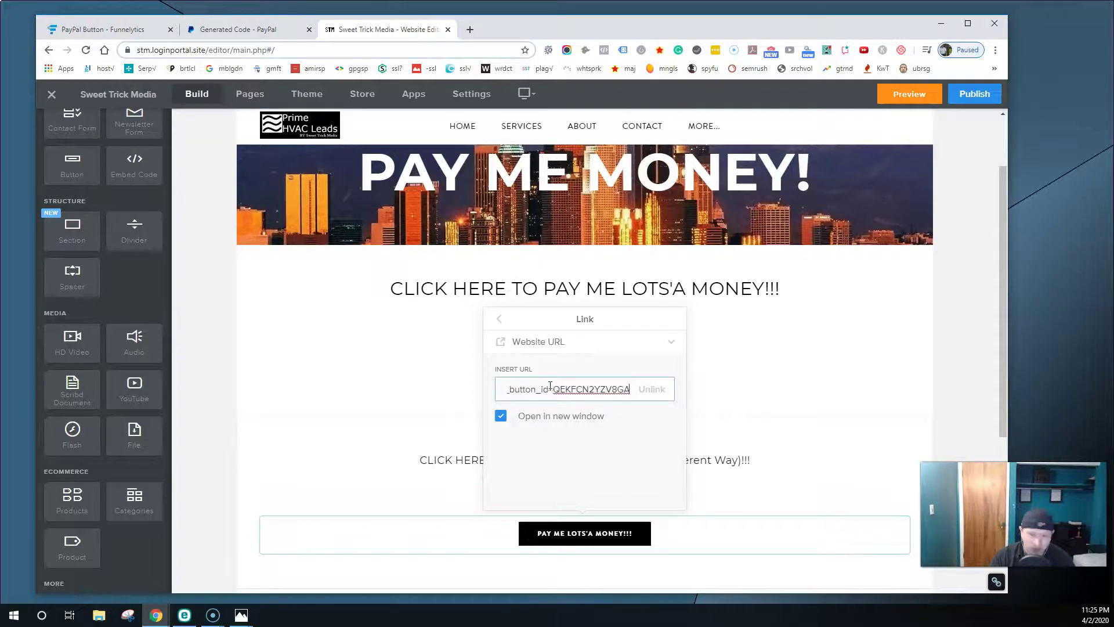
{"action": "left_click", "coordinate": [639, 342]}
{"action": "left_click", "coordinate": [632, 455]}
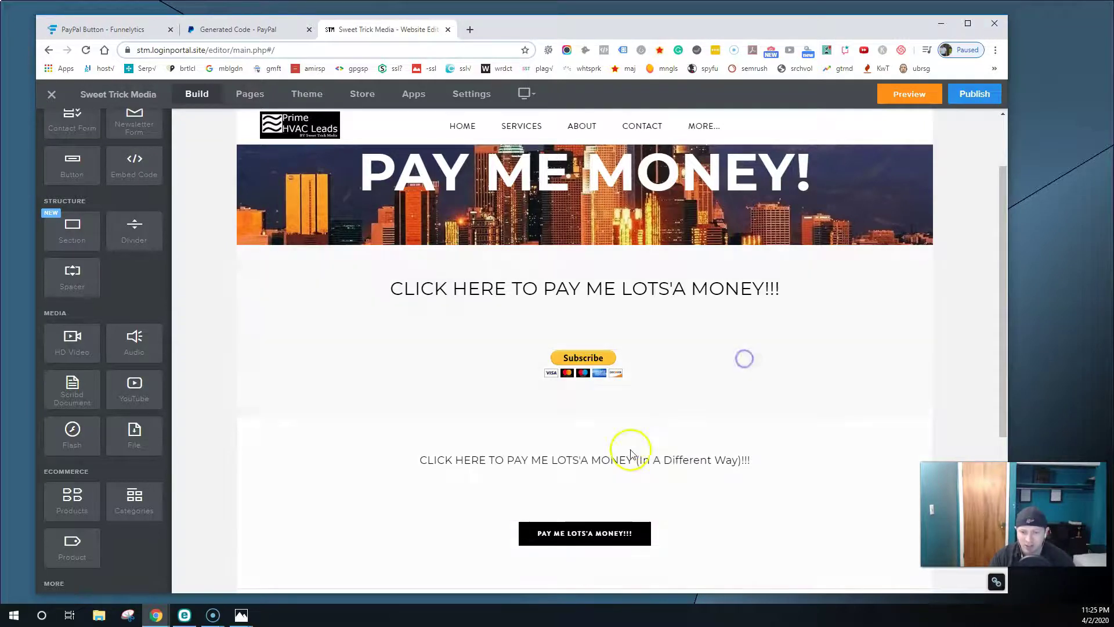
Check the link settings of the black "PAY ME LOTS'A MONEY!!!" button
{"action": "left_click", "coordinate": [631, 521]}
{"action": "left_click", "coordinate": [664, 526]}
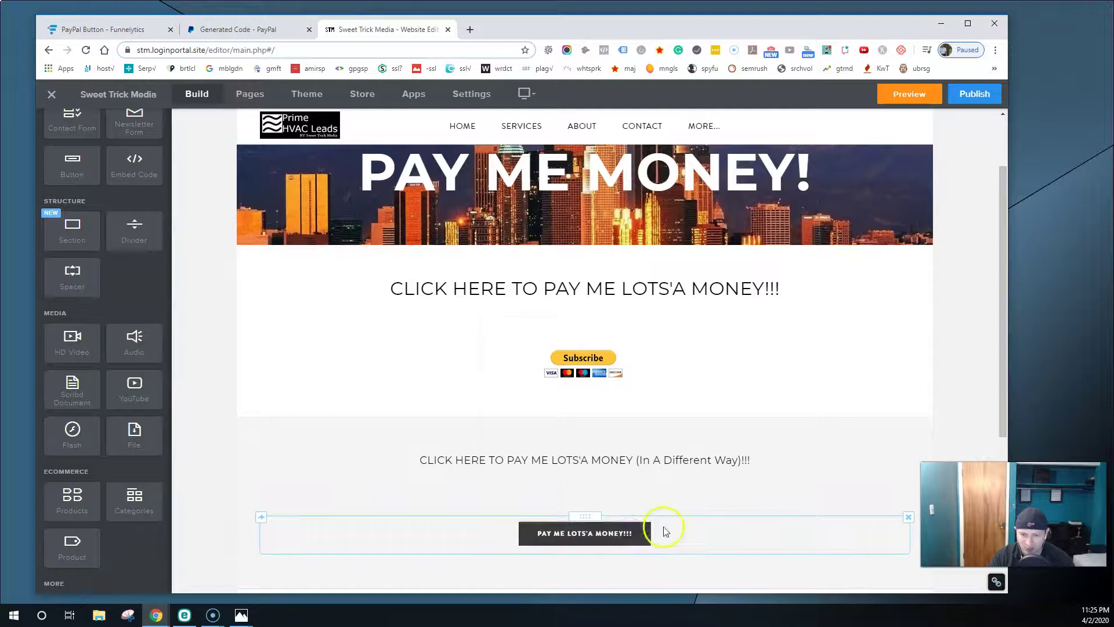
{"action": "left_click", "coordinate": [636, 434]}
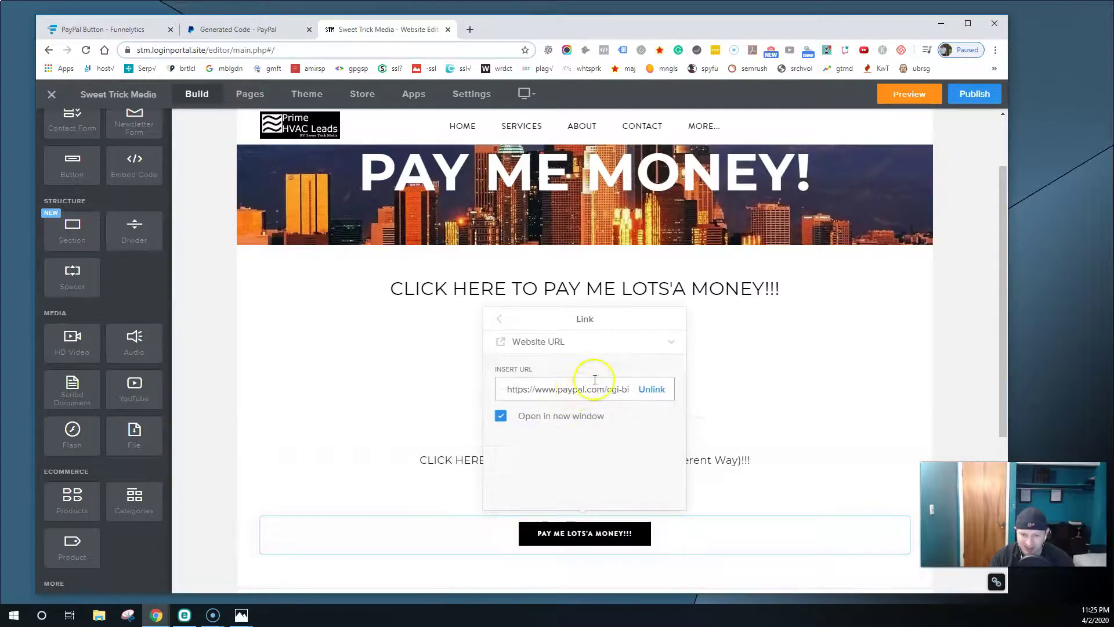
{"action": "left_click", "coordinate": [768, 385]}
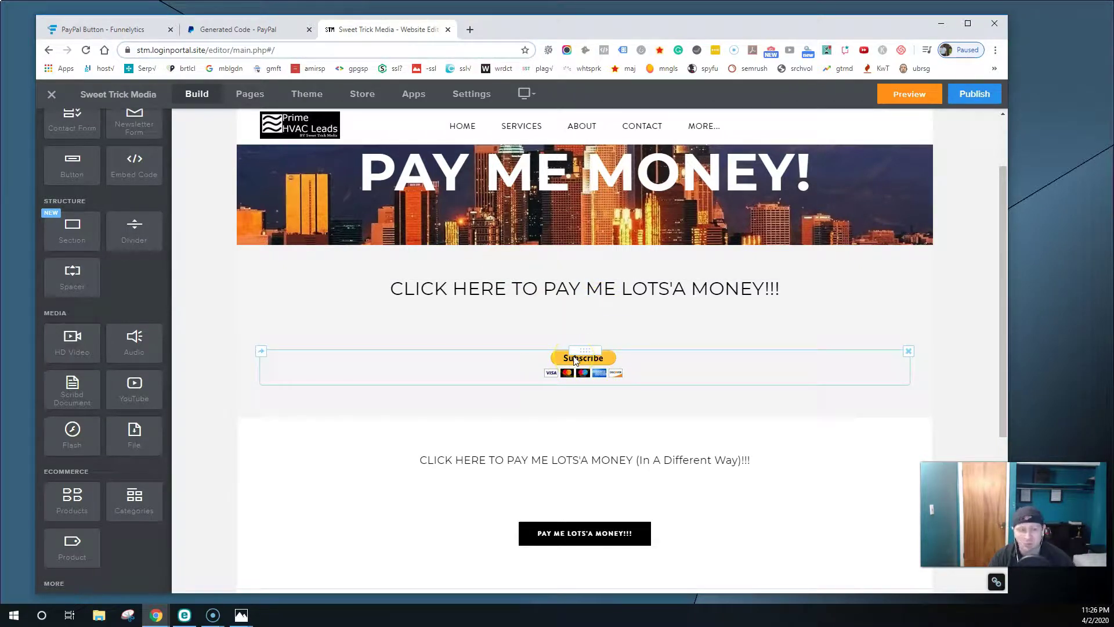
{"action": "mouse_move", "coordinate": [574, 352]}
{"action": "left_mouse_down"}
{"action": "mouse_move", "coordinate": [597, 360]}
{"action": "mouse_move", "coordinate": [610, 530]}
{"action": "mouse_move", "coordinate": [625, 530]}
{"action": "mouse_move", "coordinate": [594, 352]}
{"action": "left_mouse_up"}
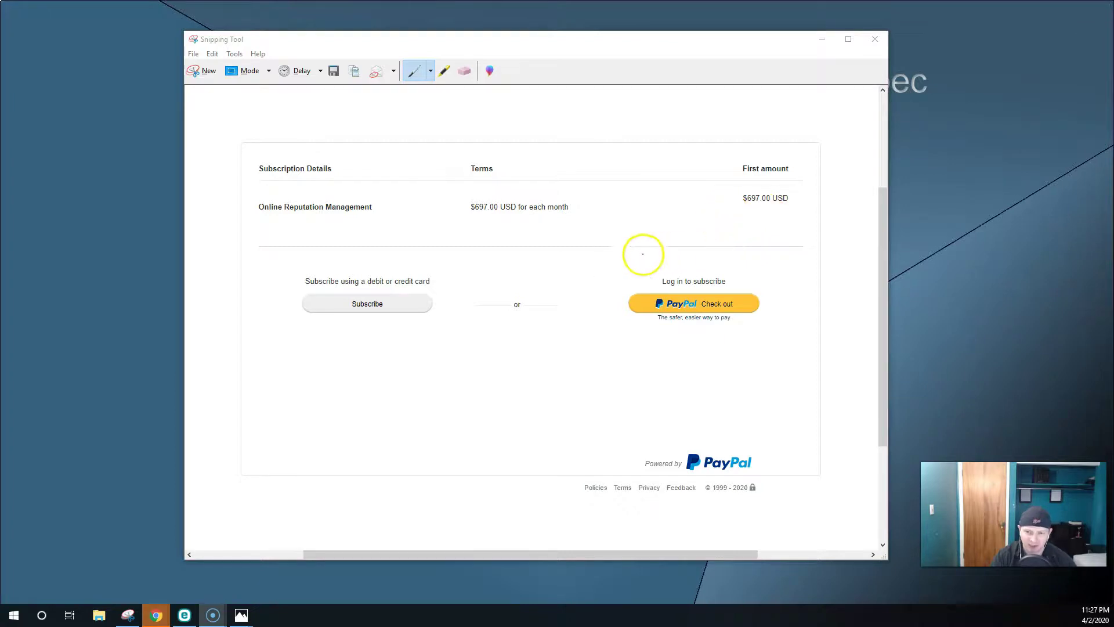
Circle the PayPal Check out option in red on the checkout screenshot in Snipping Tool, and erase that mark
{"action": "mouse_move", "coordinate": [759, 328]}
{"action": "left_mouse_down"}
{"action": "mouse_move", "coordinate": [639, 331]}
{"action": "mouse_move", "coordinate": [689, 263]}
{"action": "mouse_move", "coordinate": [779, 328]}
{"action": "left_mouse_up"}
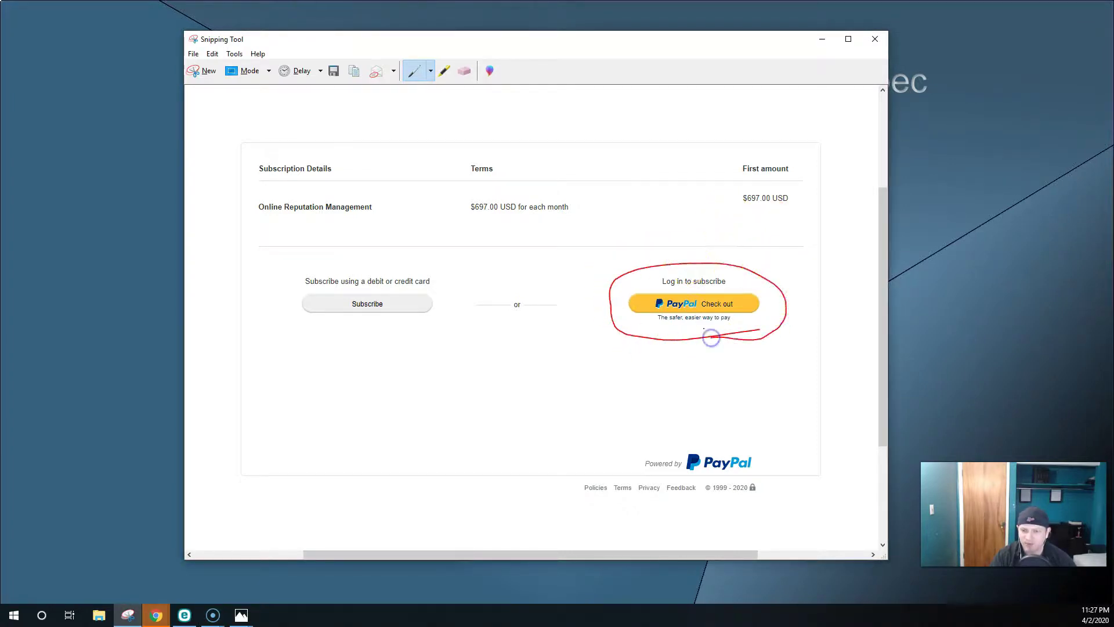
{"action": "left_click", "coordinate": [465, 71]}
{"action": "left_click", "coordinate": [646, 268]}
Circle the debit or credit card Subscribe option in red on the checkout screenshot, and minimize the Snipping Tool and Photos windows
{"action": "left_click", "coordinate": [413, 71]}
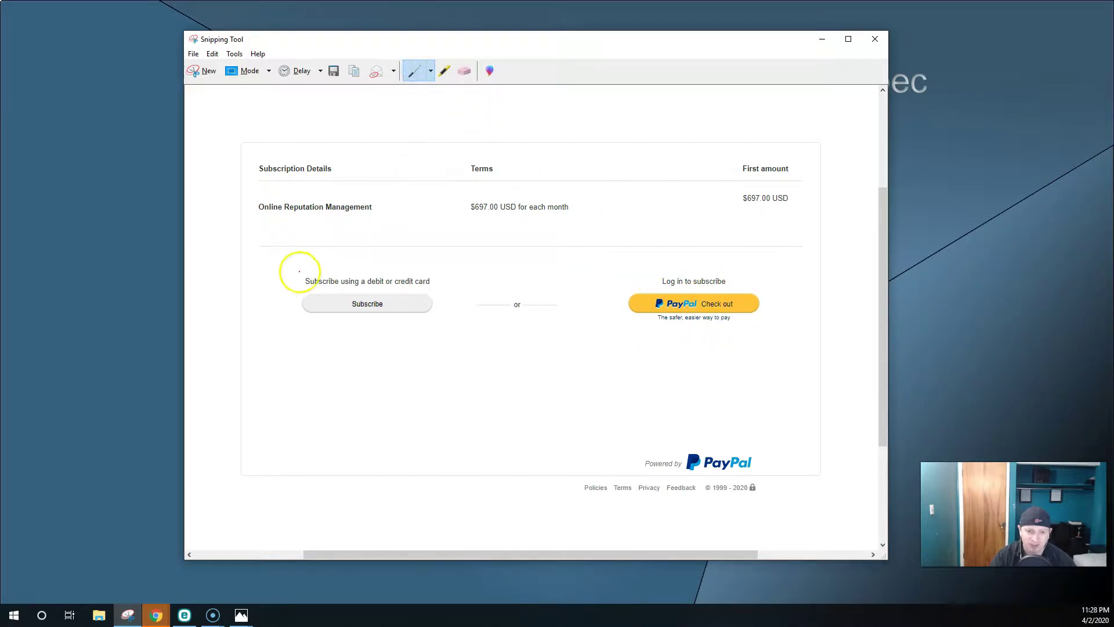
{"action": "left_click_drag", "start_coordinate": [293, 263], "coordinate": [387, 262]}
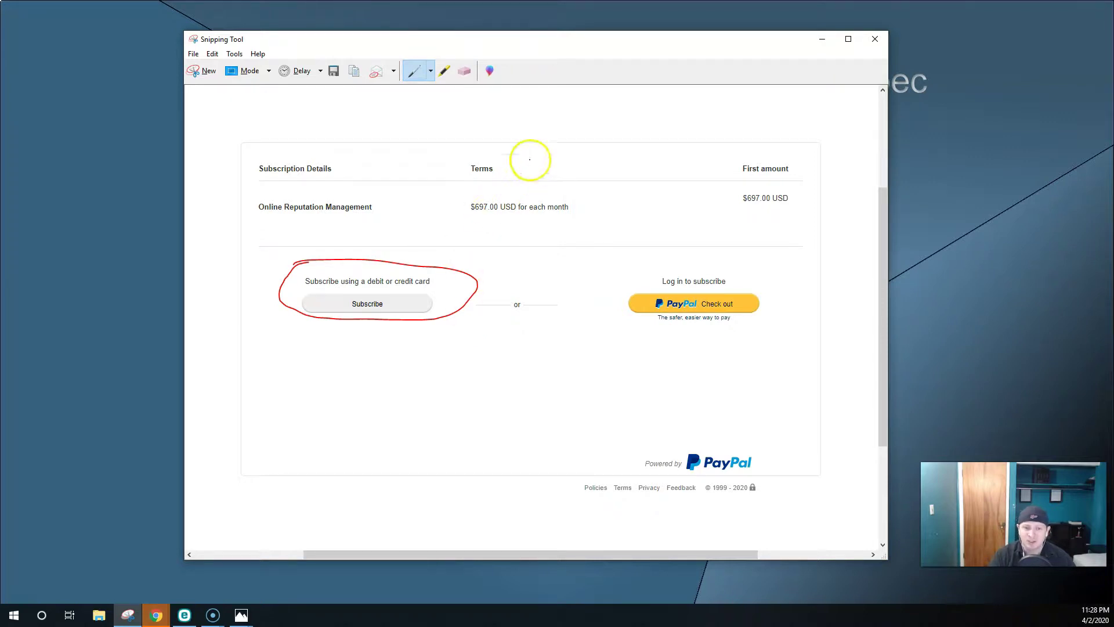
{"action": "left_click", "coordinate": [822, 40]}
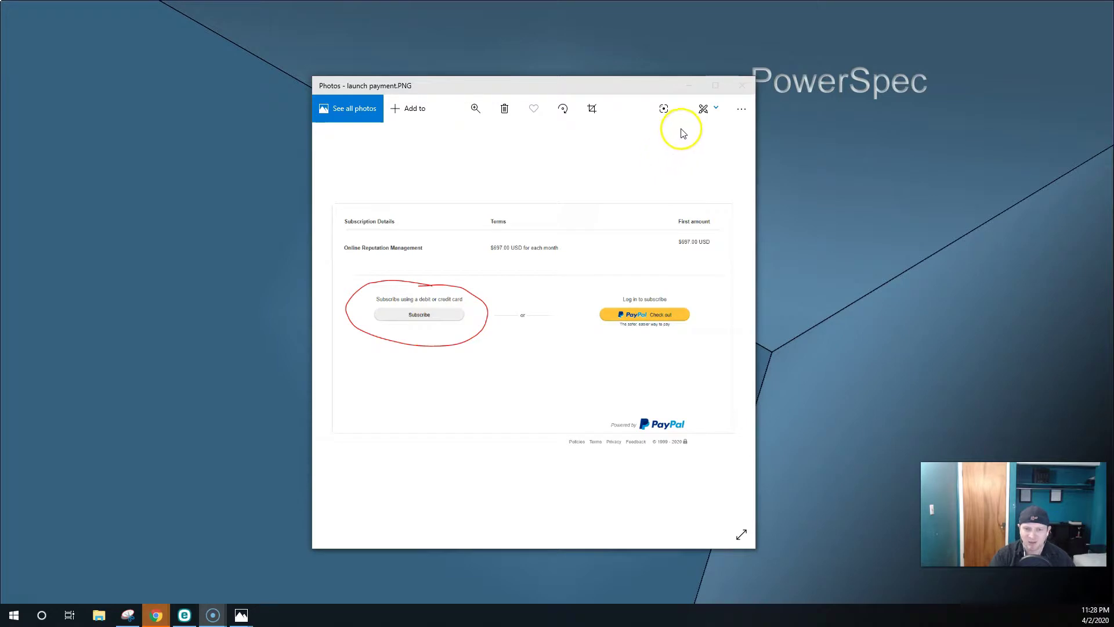
{"action": "left_click", "coordinate": [688, 89]}
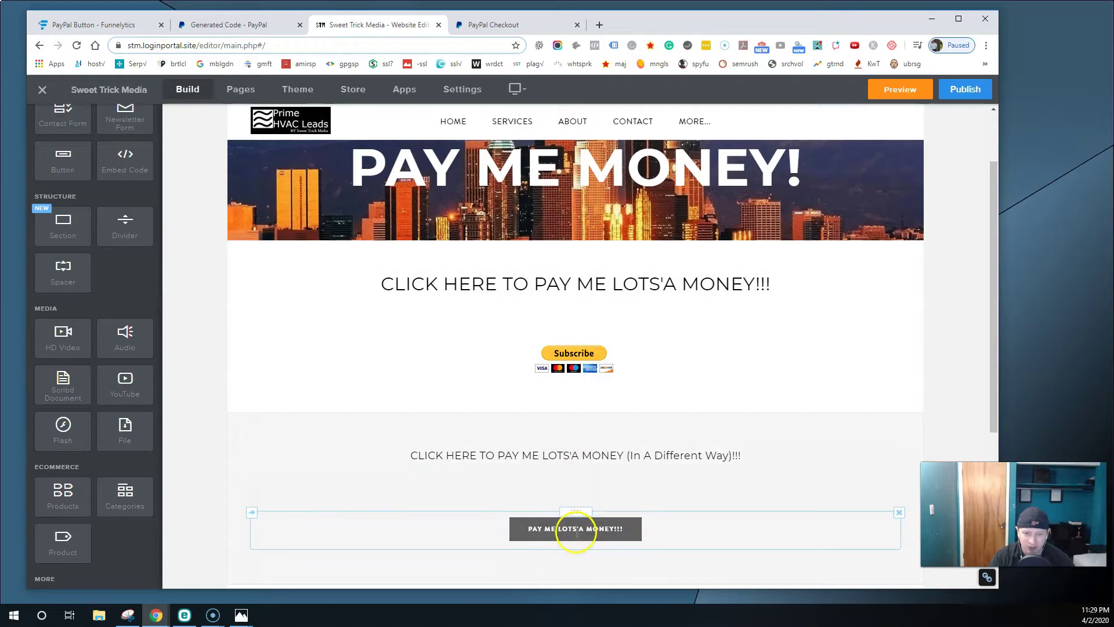
Go back to PayPal's generated code page and compare the subscription button's website code with its email payment link
{"action": "left_click", "coordinate": [243, 28]}
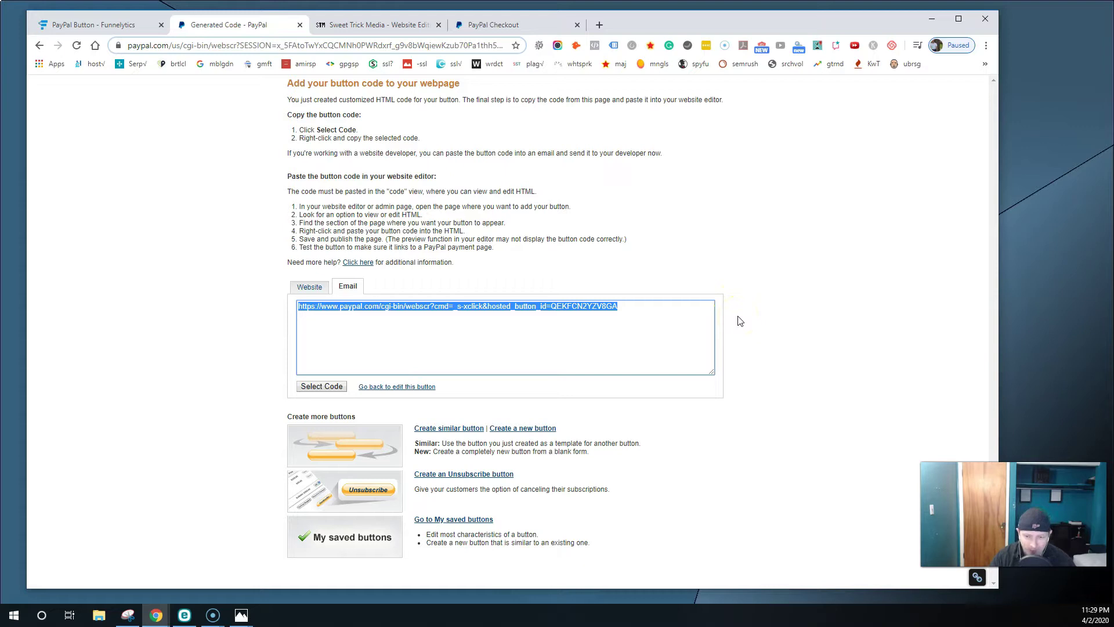
{"action": "left_click", "coordinate": [767, 354]}
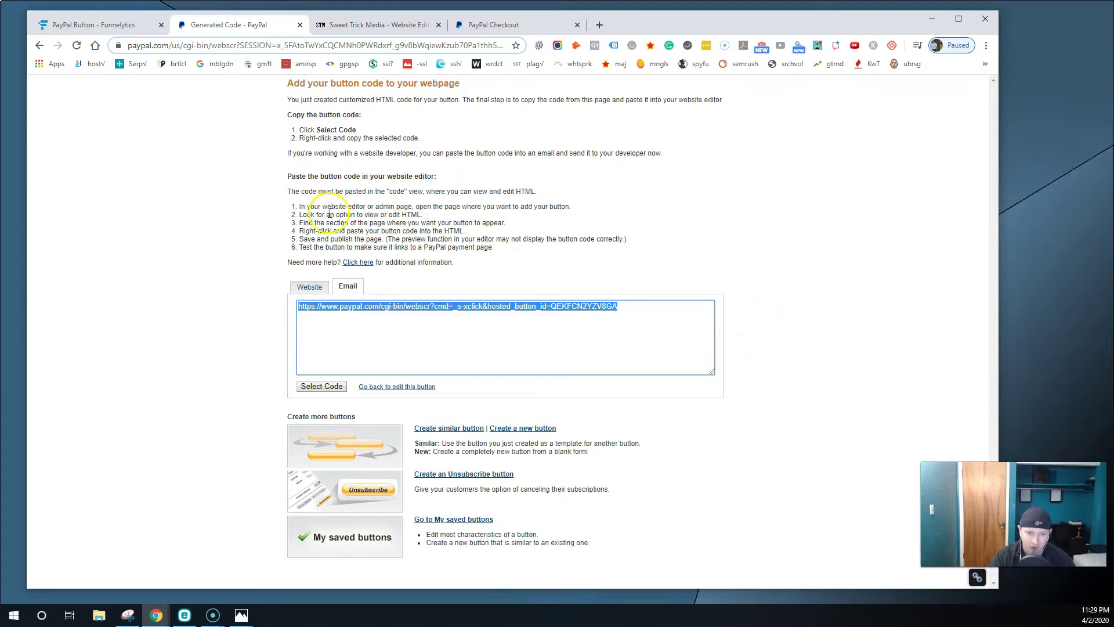
{"action": "left_click", "coordinate": [310, 287]}
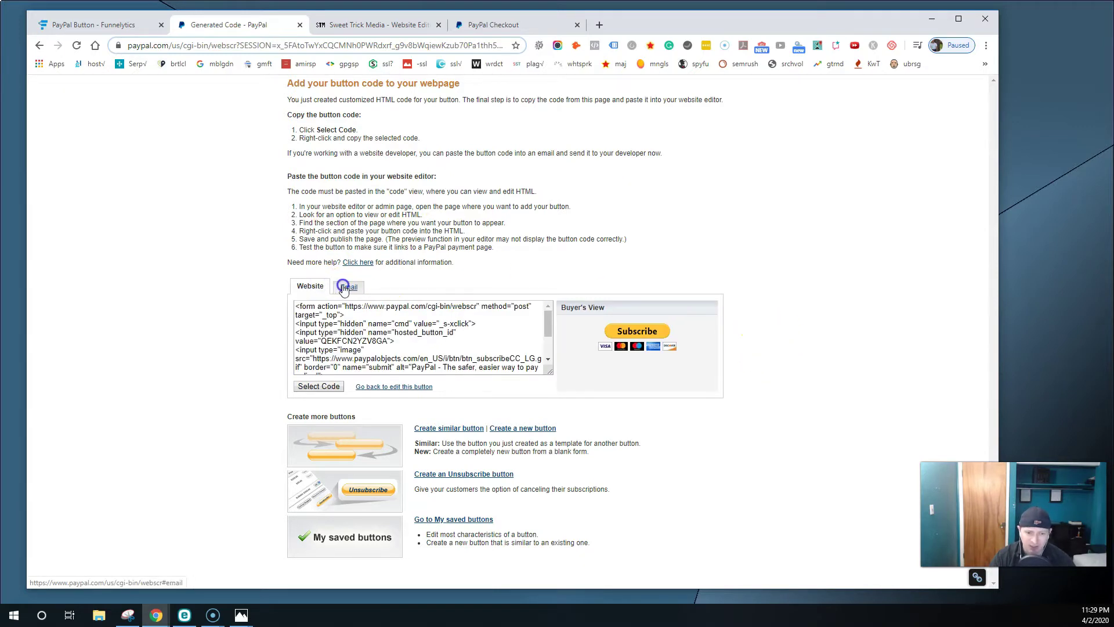
{"action": "left_click", "coordinate": [347, 286]}
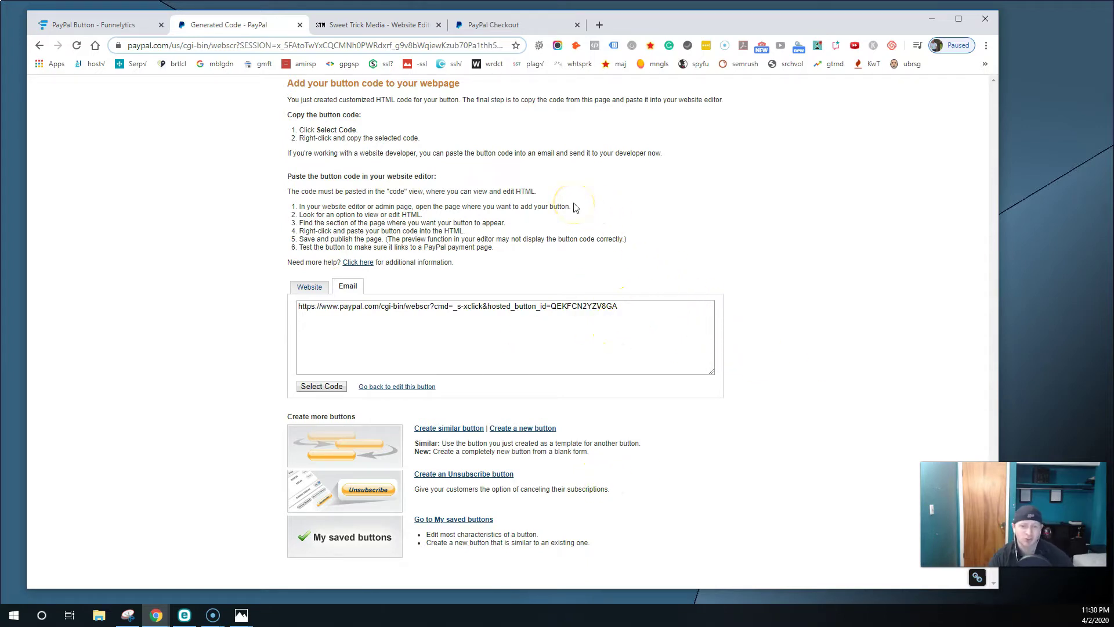
Switch to the incognito browser window with the PayPal home page, minimize the main browser window, and reposition the incognito window
{"action": "key", "text": "alt+Tab"}
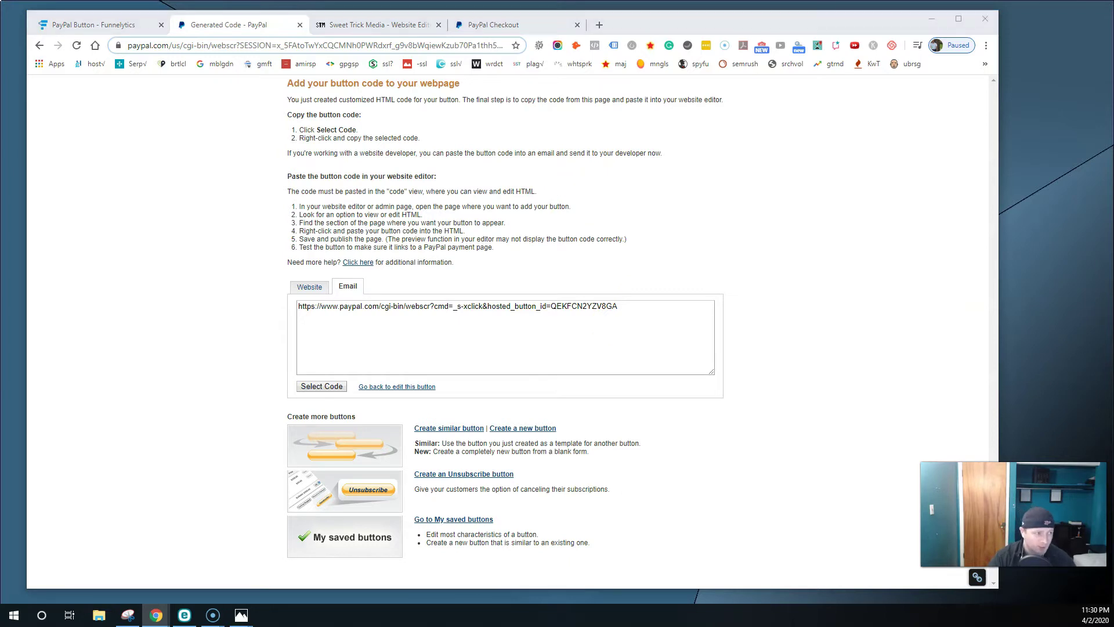
{"action": "left_click_drag", "start_coordinate": [671, 61], "coordinate": [724, 31]}
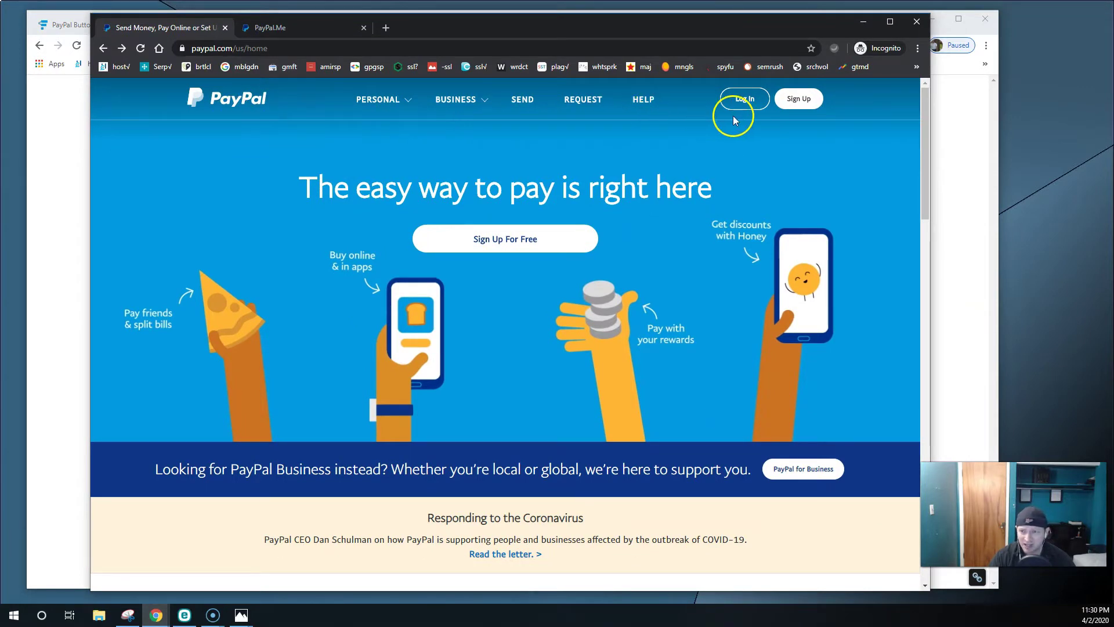
{"action": "left_click", "coordinate": [958, 125]}
{"action": "left_click", "coordinate": [932, 18]}
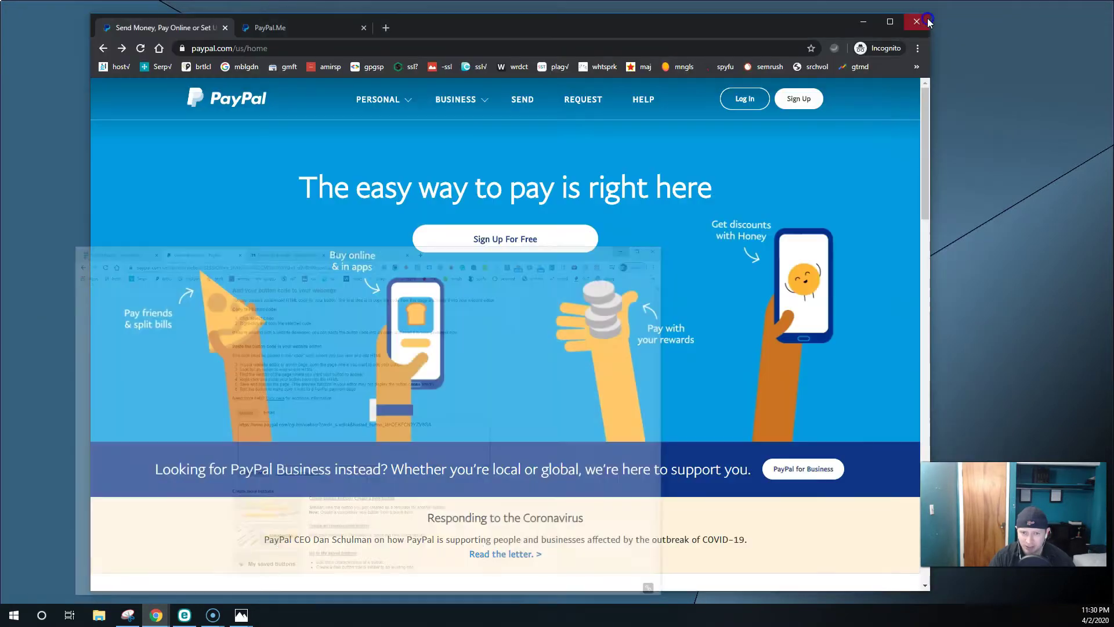
{"action": "left_click_drag", "start_coordinate": [671, 33], "coordinate": [673, 24]}
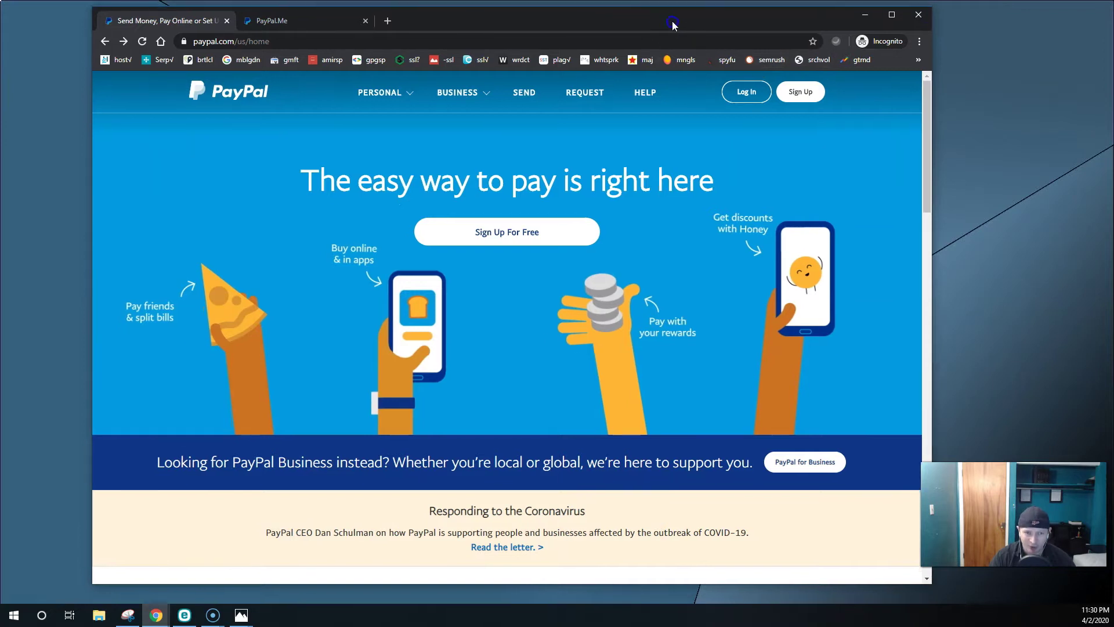